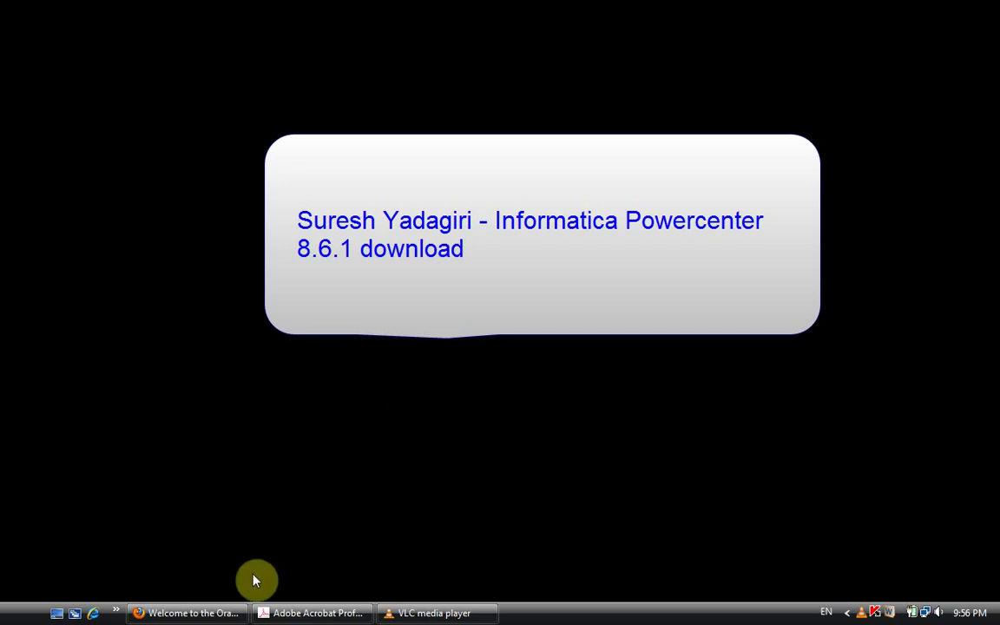
Step: Restore the Firefox window showing the Oracle E-Delivery welcome page from the taskbar
{"action": "left_click", "coordinate": [230, 616]}
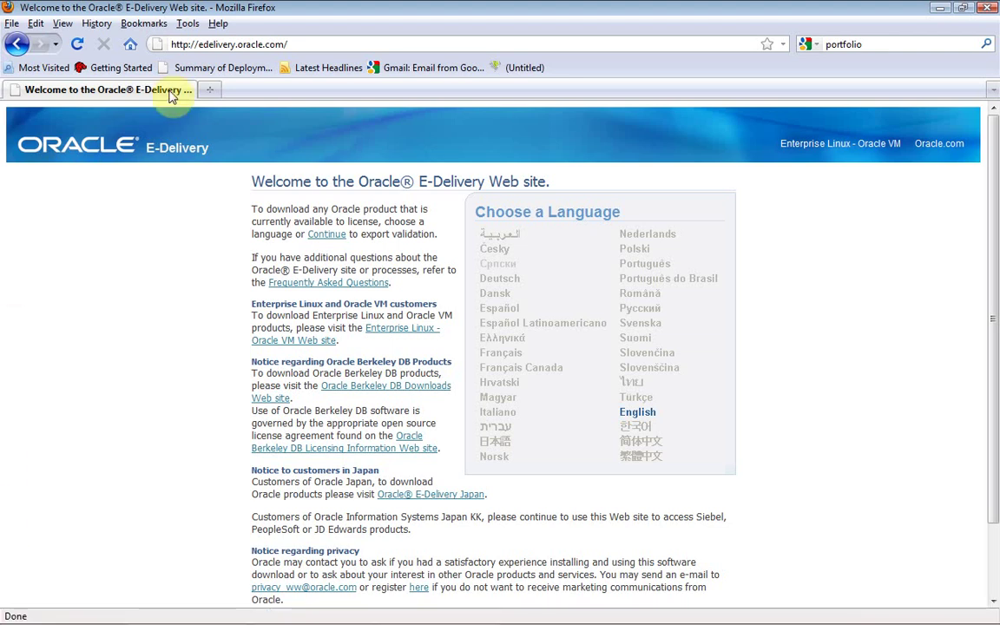
{"action": "left_click", "coordinate": [228, 43]}
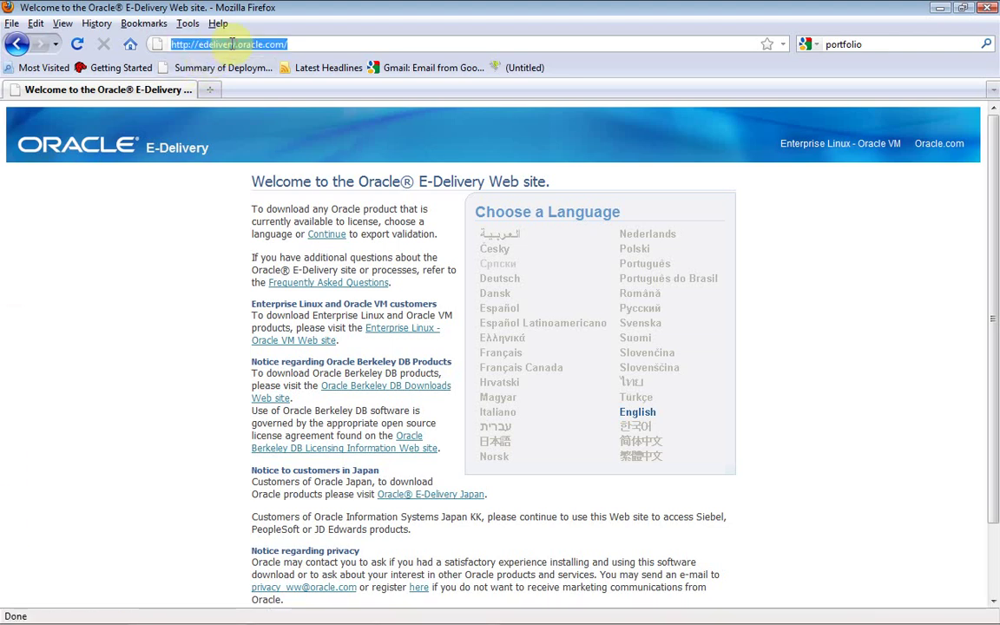
{"action": "key", "text": "Return"}
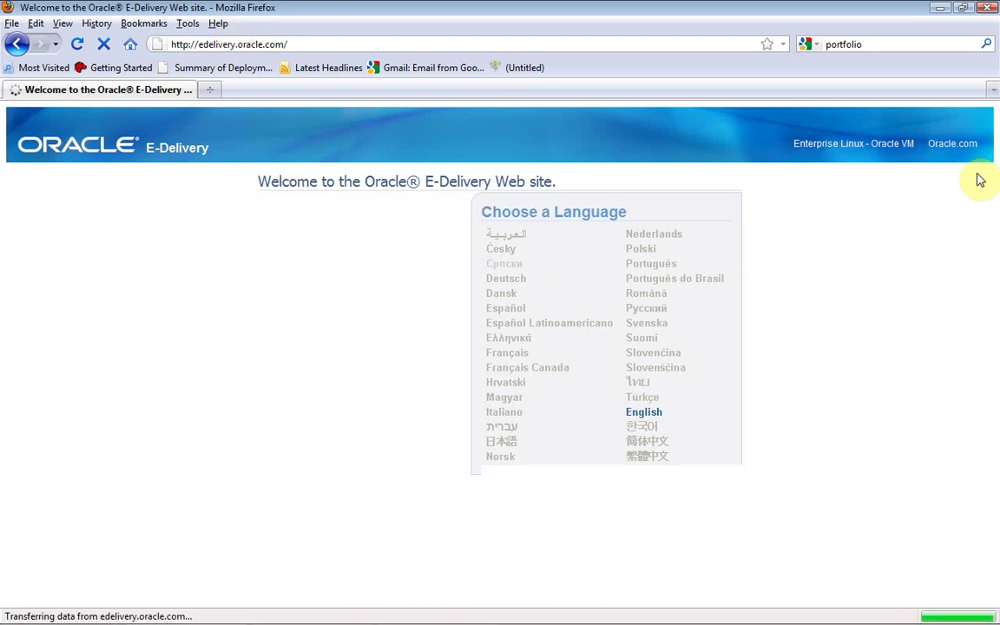
{"action": "left_click_drag", "start_coordinate": [996, 165], "coordinate": [994, 241]}
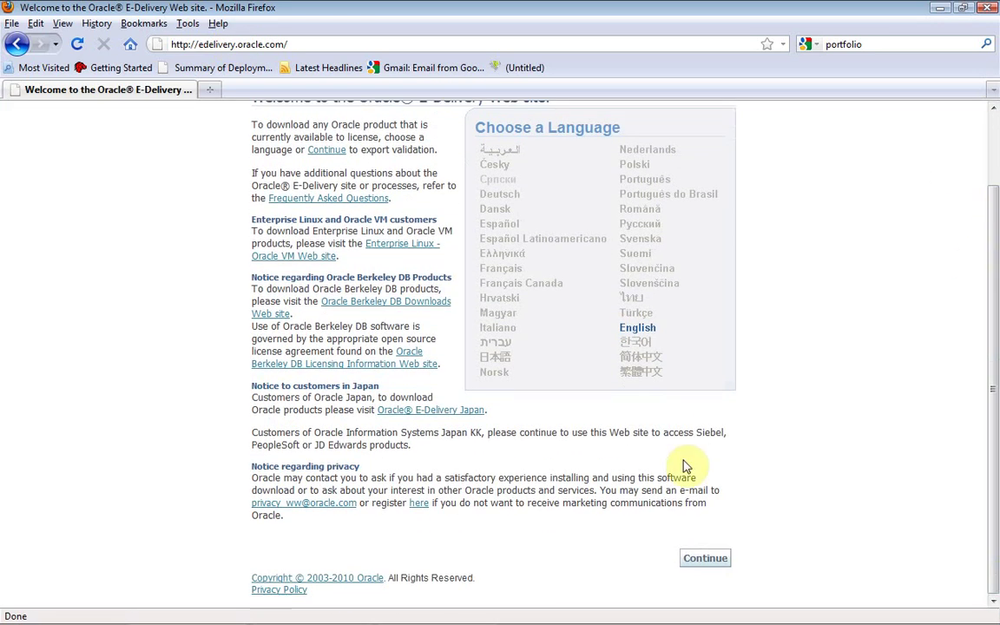
Step: Continue to Export Validation and enter the full name, company EMU, e-mail and country United States
{"action": "left_click", "coordinate": [706, 560]}
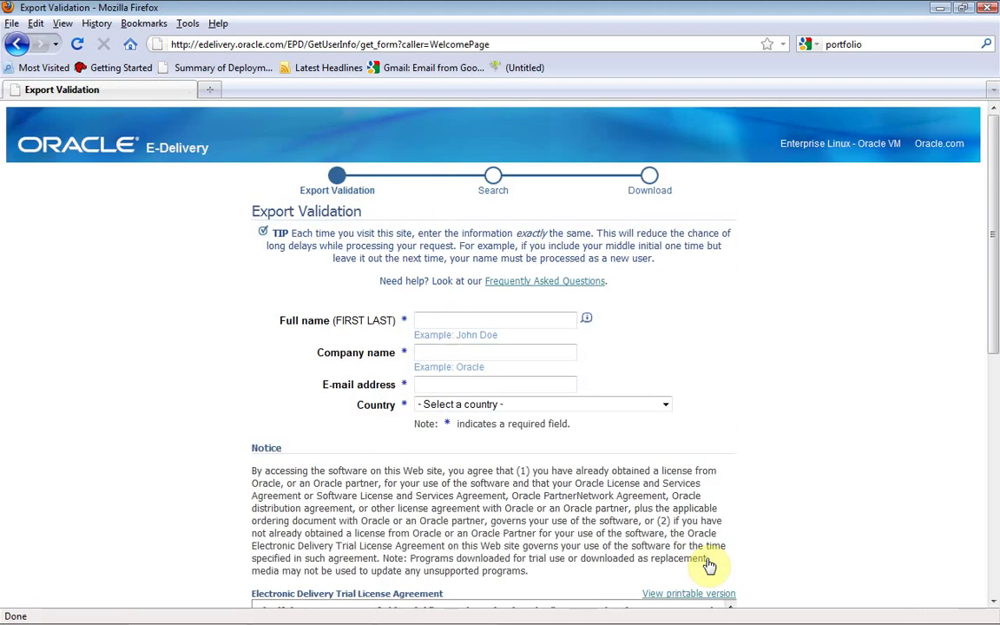
{"action": "left_click", "coordinate": [551, 315]}
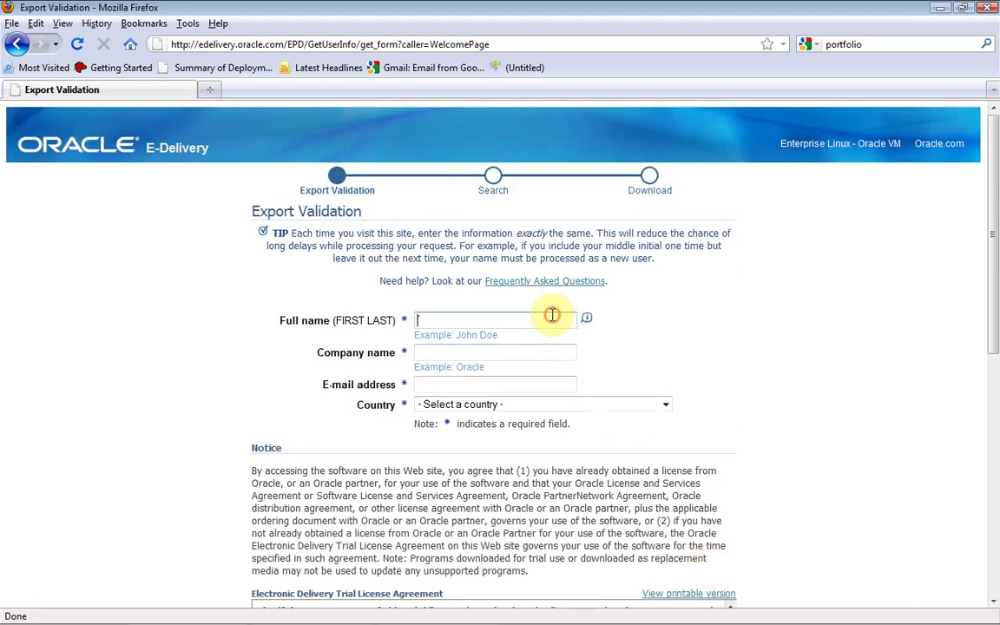
{"action": "type", "text": "Sure"}
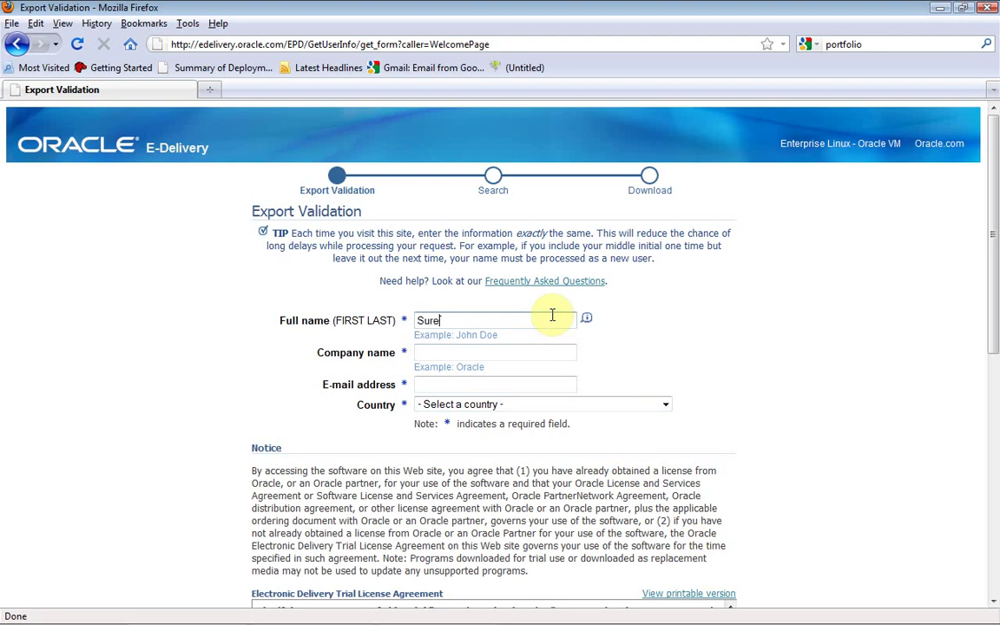
{"action": "type", "text": "sh"}
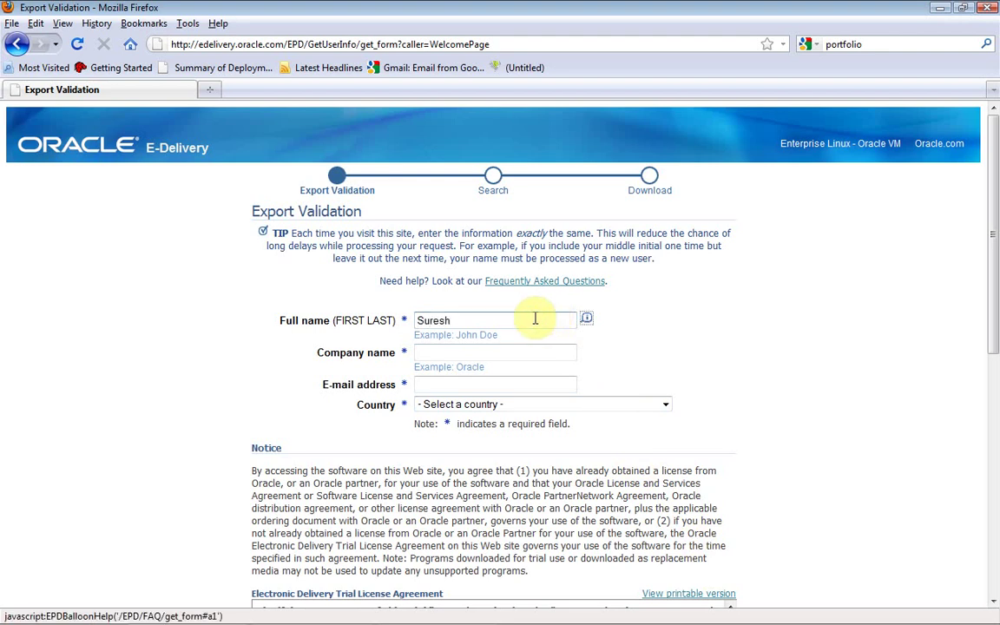
{"action": "double_click", "coordinate": [536, 315]}
{"action": "left_click", "coordinate": [497, 345]}
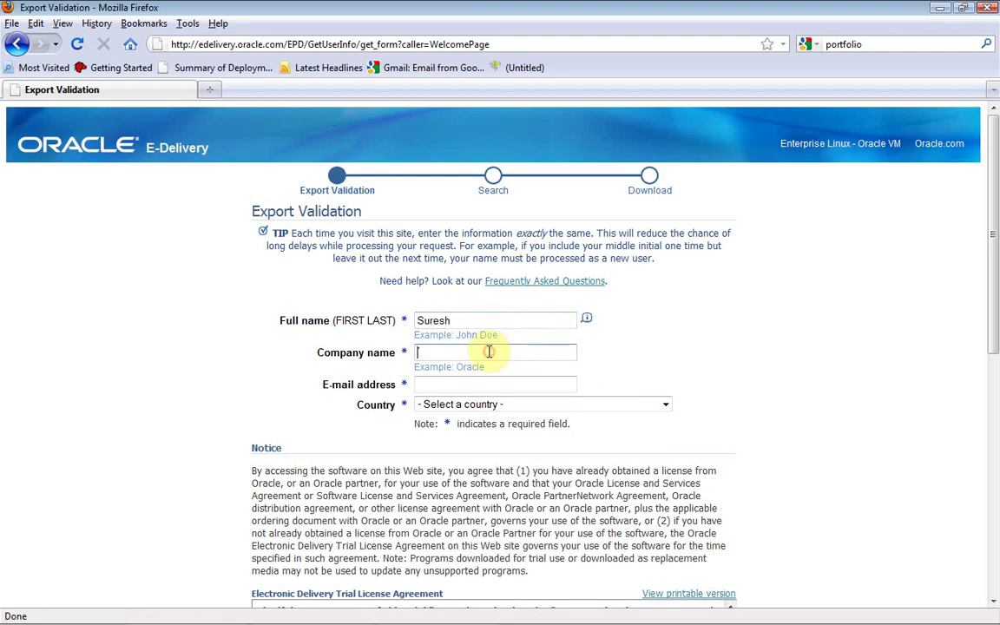
{"action": "type", "text": "EMU"}
{"action": "key", "text": "Tab"}
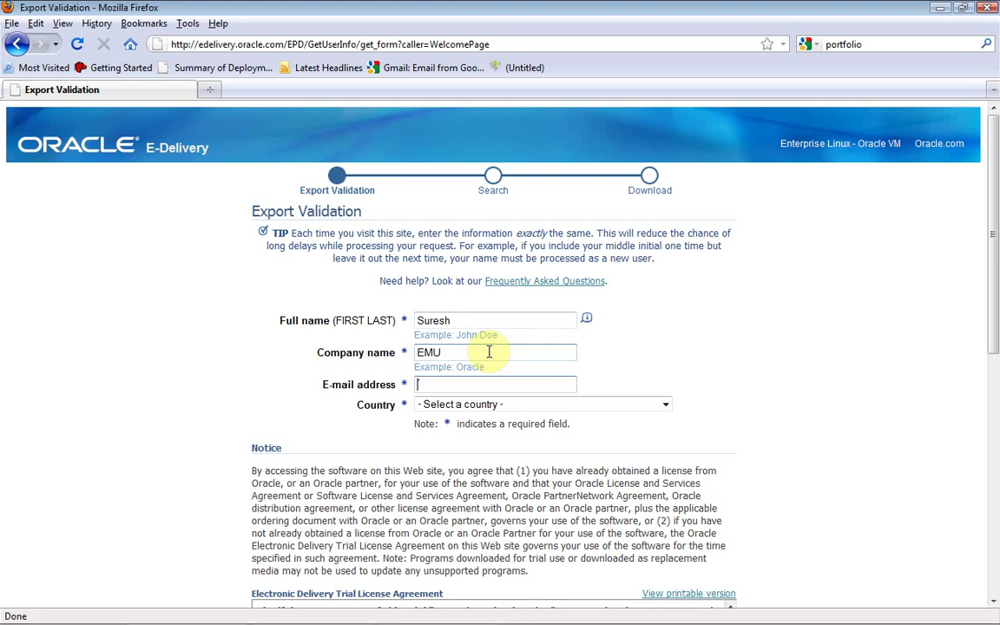
{"action": "type", "text": "suresh"}
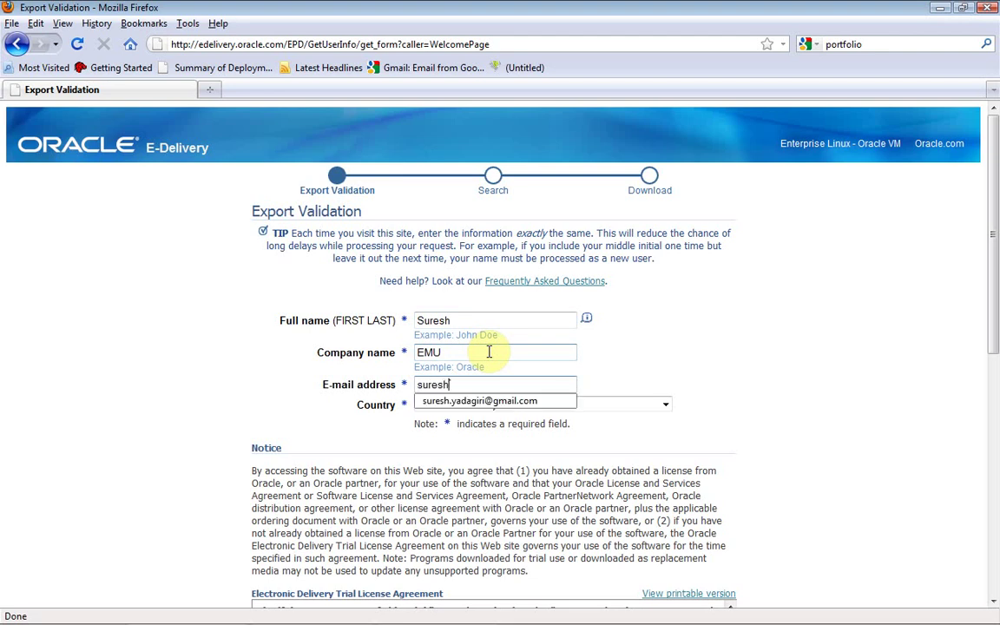
{"action": "key", "text": "Down"}
{"action": "key", "text": "Tab"}
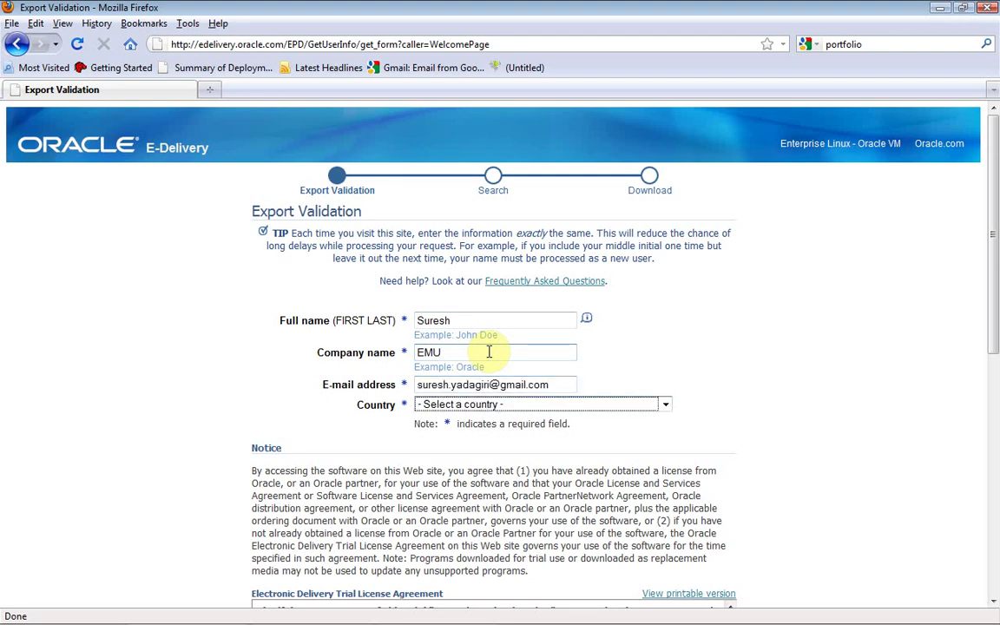
{"action": "type", "text": "united"}
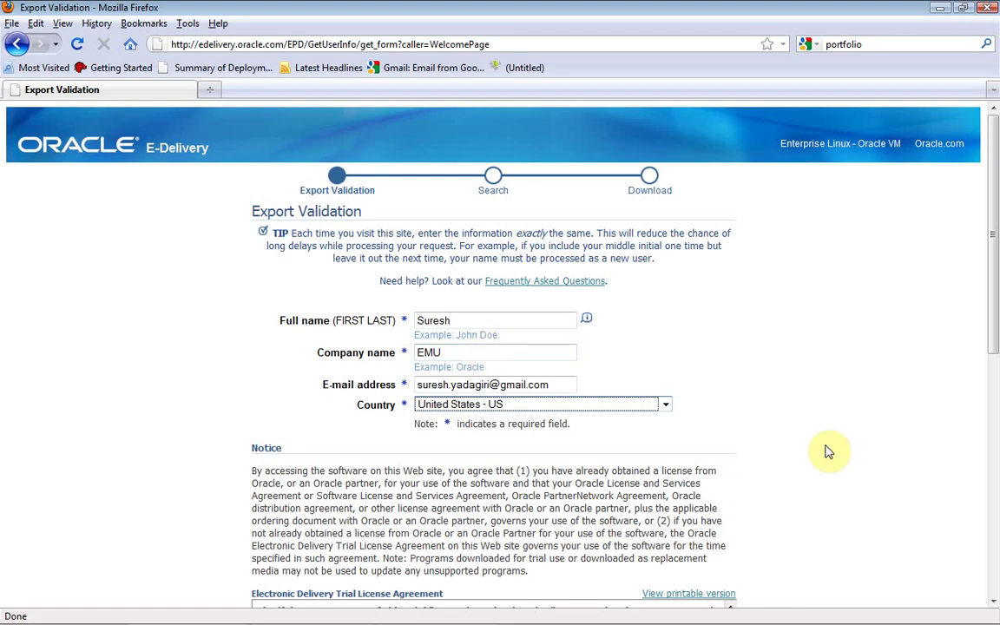
{"action": "left_click_drag", "start_coordinate": [993, 335], "coordinate": [976, 527]}
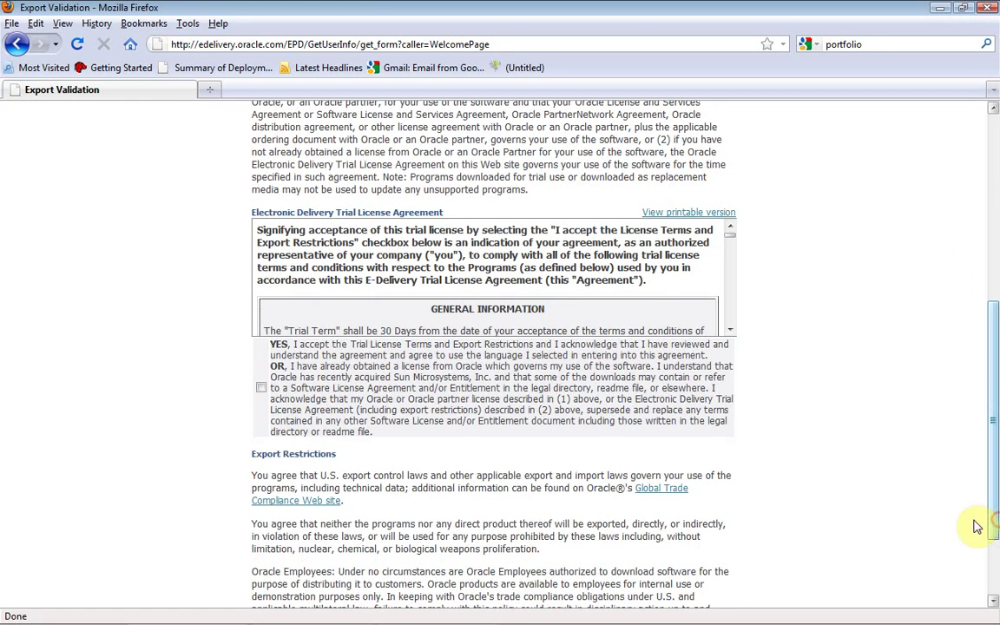
Step: Accept the trial license terms and export restrictions, then submit the form
{"action": "left_click", "coordinate": [260, 388]}
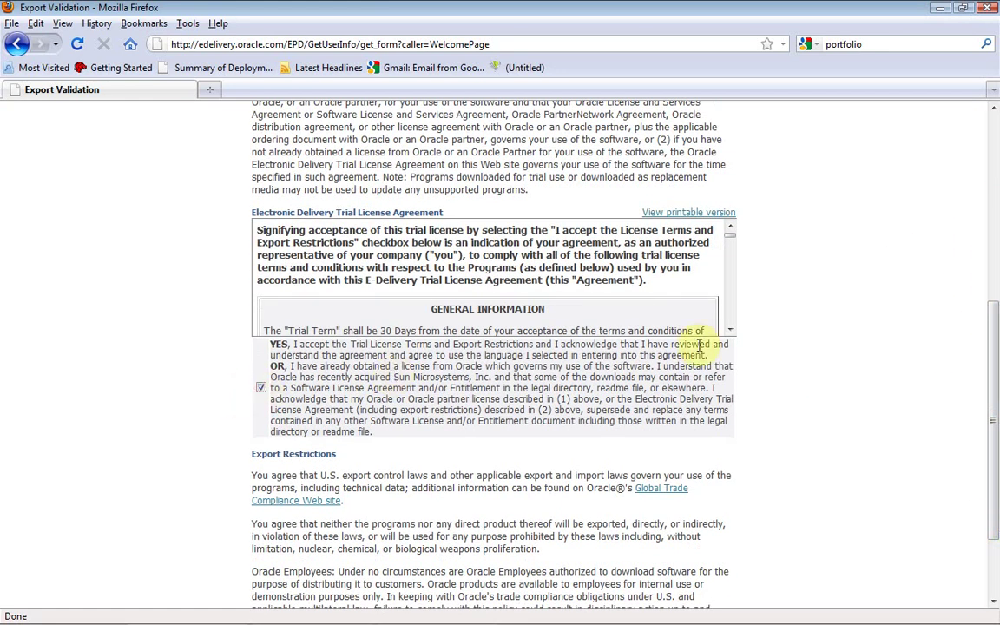
{"action": "left_click", "coordinate": [731, 238]}
{"action": "left_click_drag", "start_coordinate": [731, 242], "coordinate": [731, 330]}
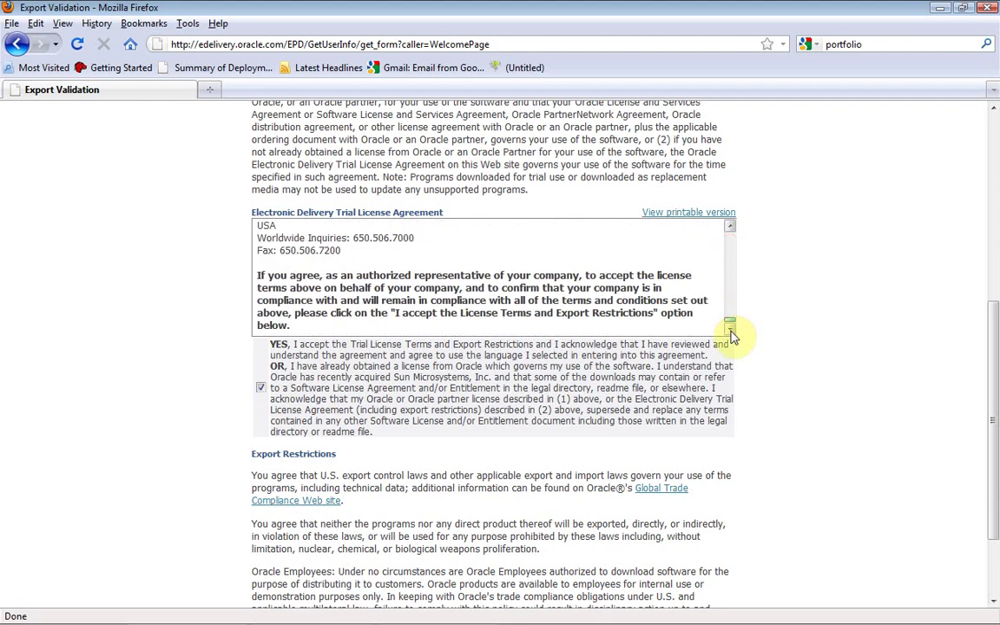
{"action": "scroll", "coordinate": [997, 356], "scroll_direction": "down", "scroll_amount": 3}
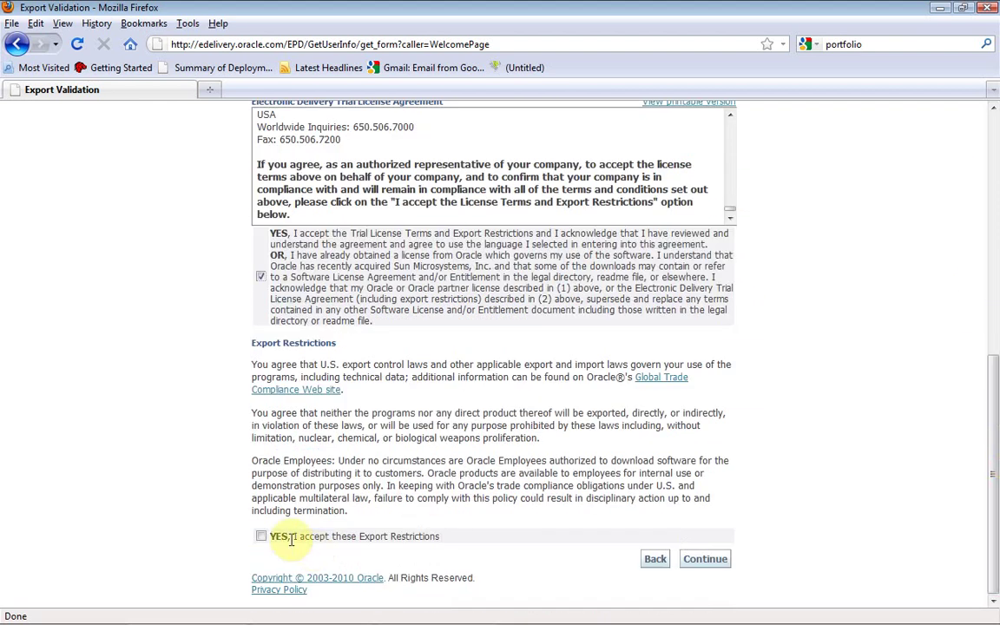
{"action": "left_click", "coordinate": [261, 537]}
{"action": "left_click", "coordinate": [702, 565]}
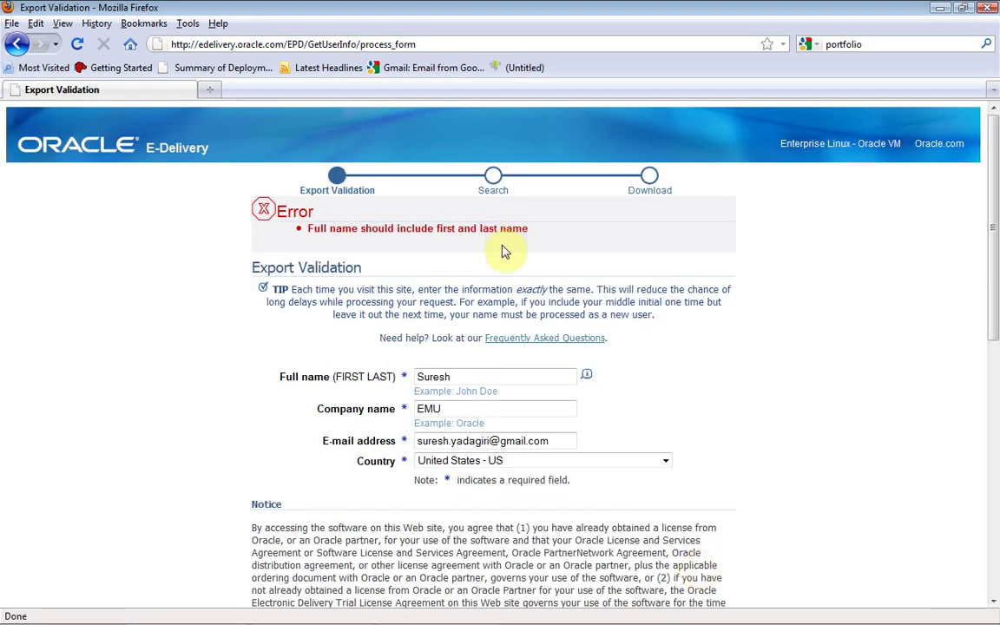
Step: Add the last name to Full name, re-accept both agreements and resubmit the form
{"action": "left_click", "coordinate": [509, 371]}
{"action": "type", "text": "Yadagiri"}
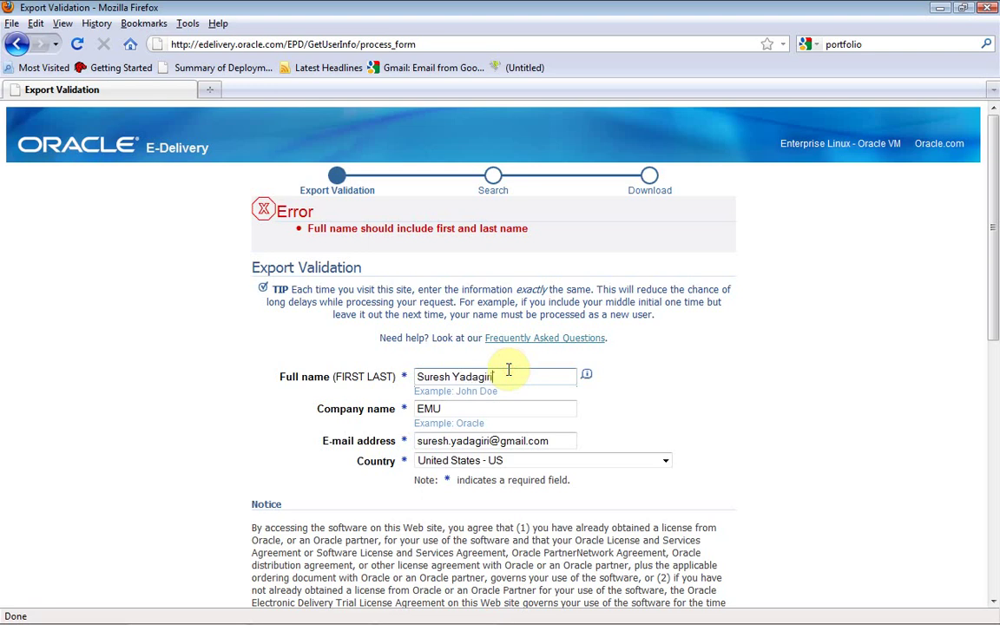
{"action": "left_click_drag", "start_coordinate": [992, 313], "coordinate": [996, 460]}
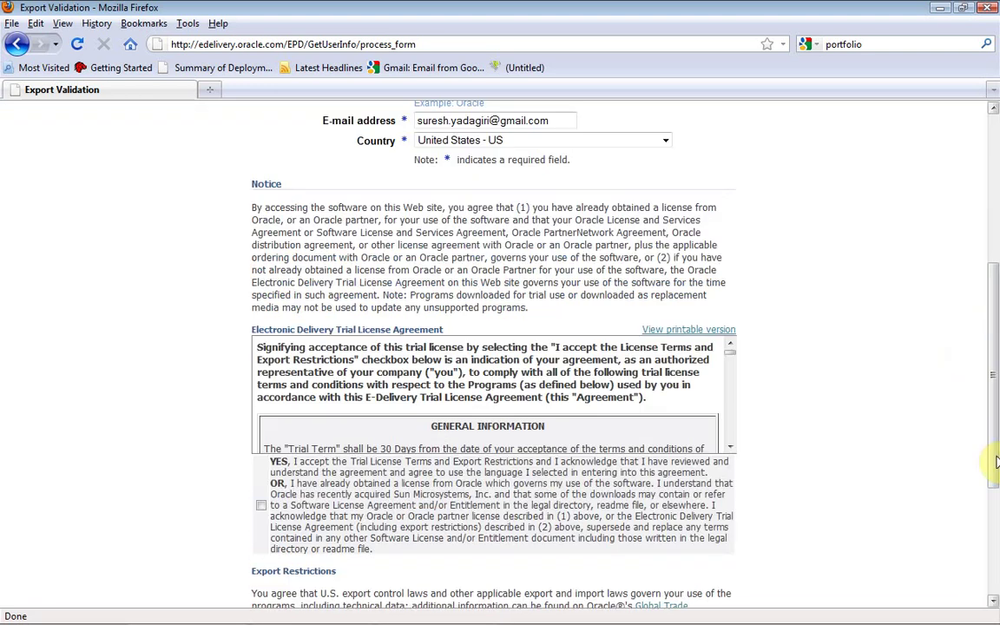
{"action": "scroll", "coordinate": [996, 460], "scroll_direction": "down", "scroll_amount": 3}
{"action": "left_click", "coordinate": [261, 363]}
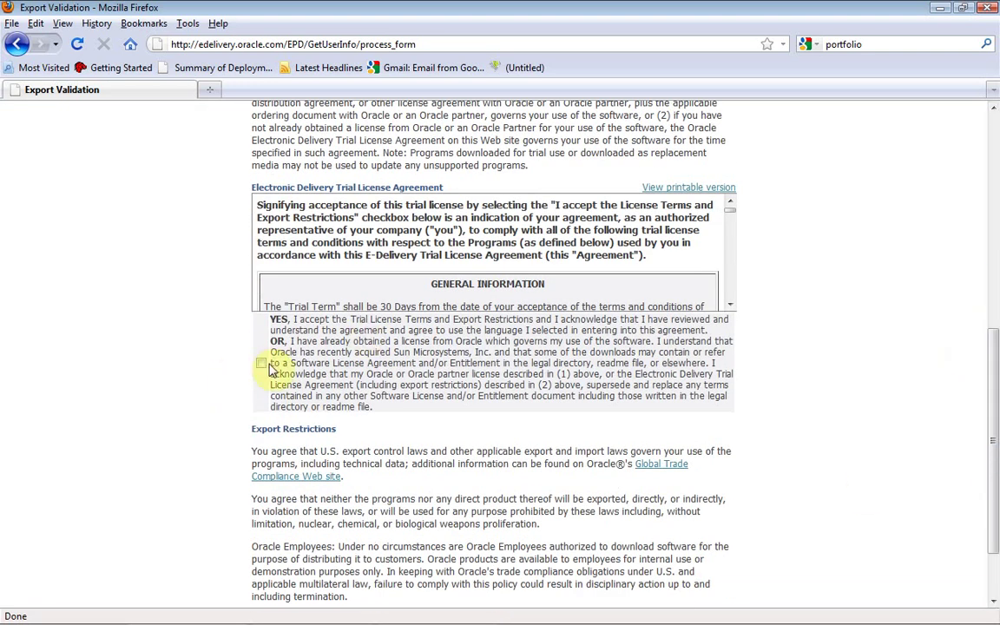
{"action": "scroll", "coordinate": [989, 380], "scroll_direction": "down", "scroll_amount": 2}
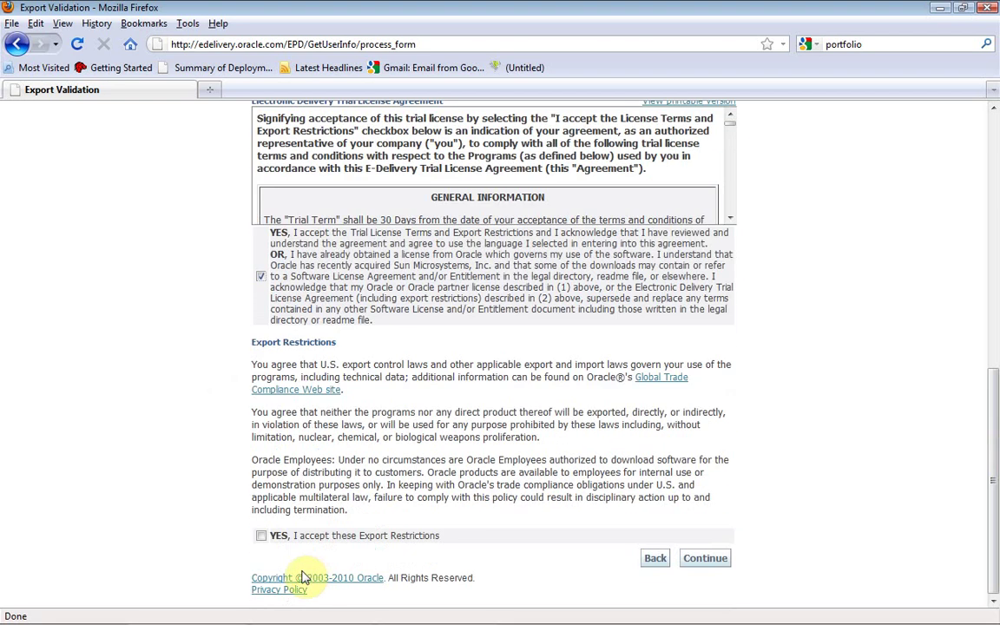
{"action": "left_click", "coordinate": [261, 535]}
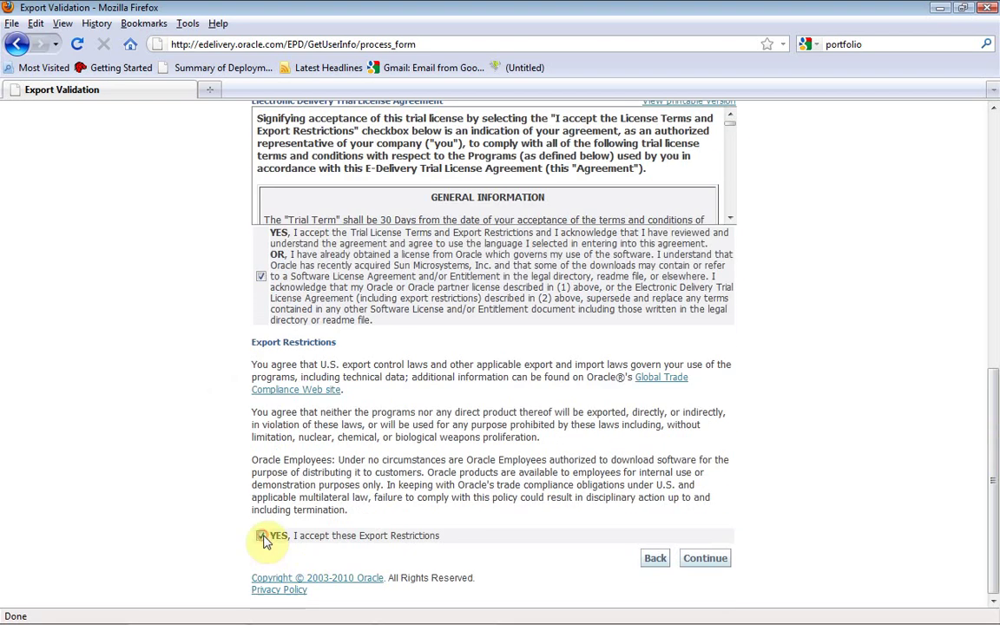
{"action": "left_click", "coordinate": [709, 564]}
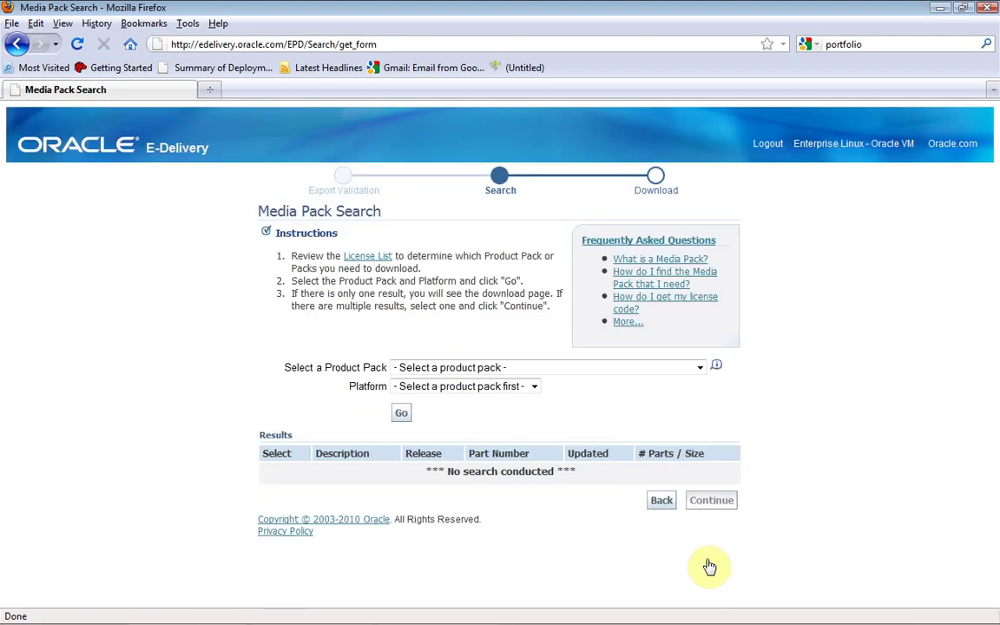
Step: Search the Oracle Business Intelligence product pack for Microsoft Windows (32-bit) media packs
{"action": "left_click", "coordinate": [545, 367]}
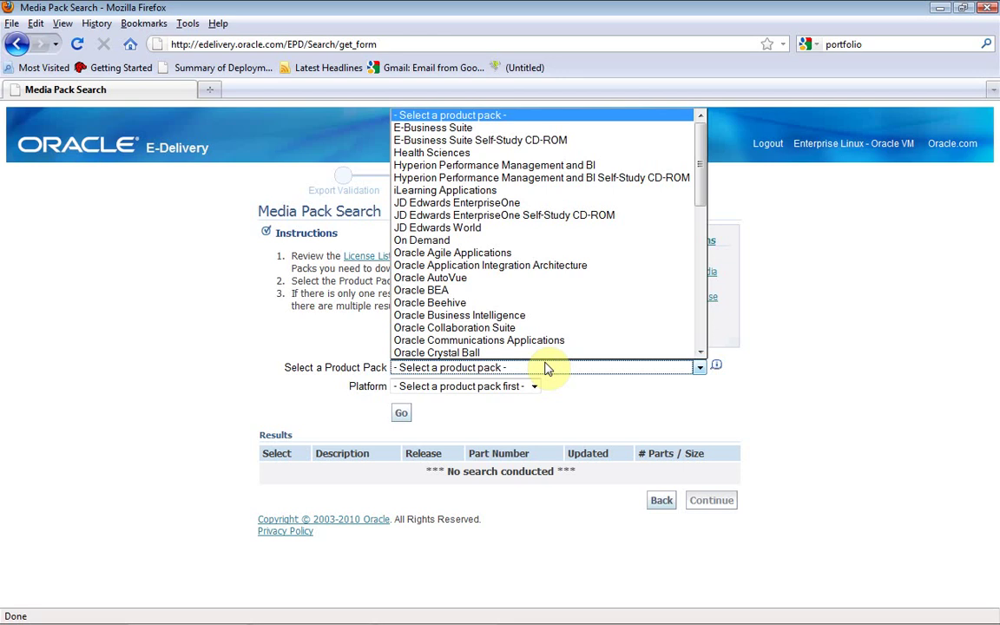
{"action": "left_click", "coordinate": [527, 321]}
{"action": "left_click", "coordinate": [483, 388]}
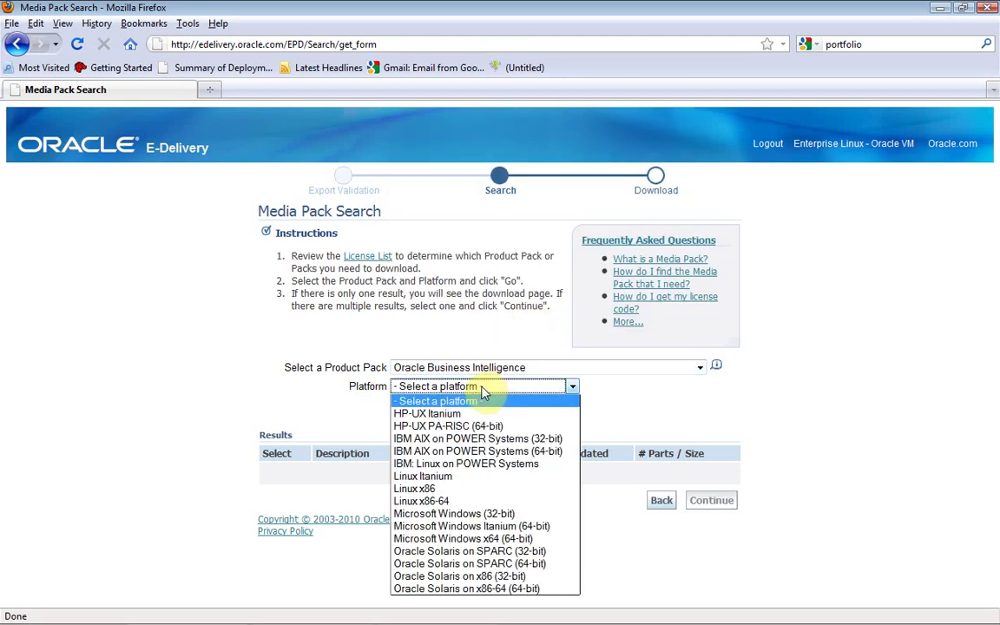
{"action": "left_click", "coordinate": [499, 517]}
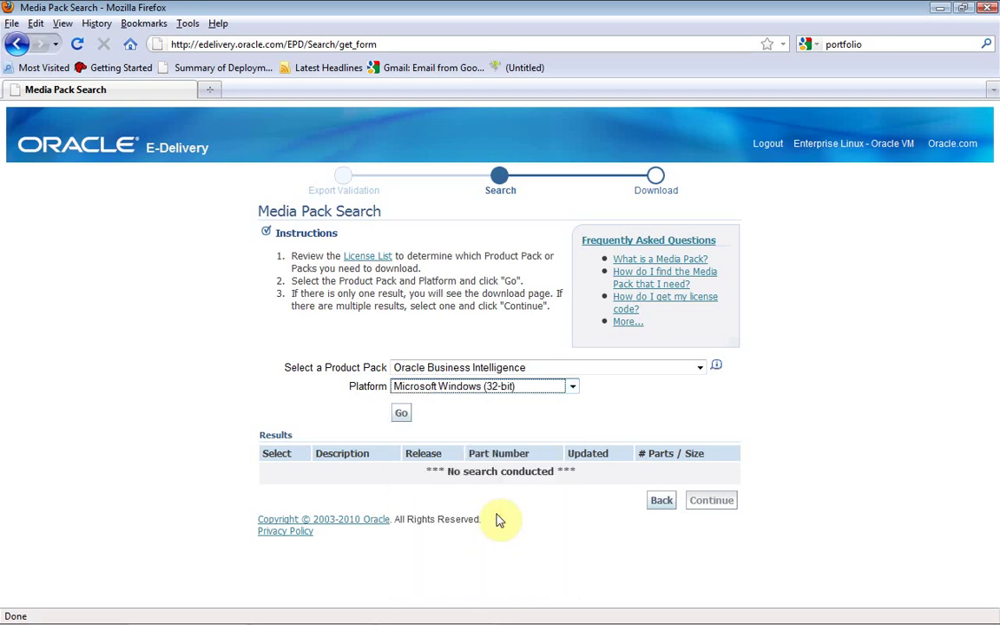
{"action": "left_click", "coordinate": [402, 416]}
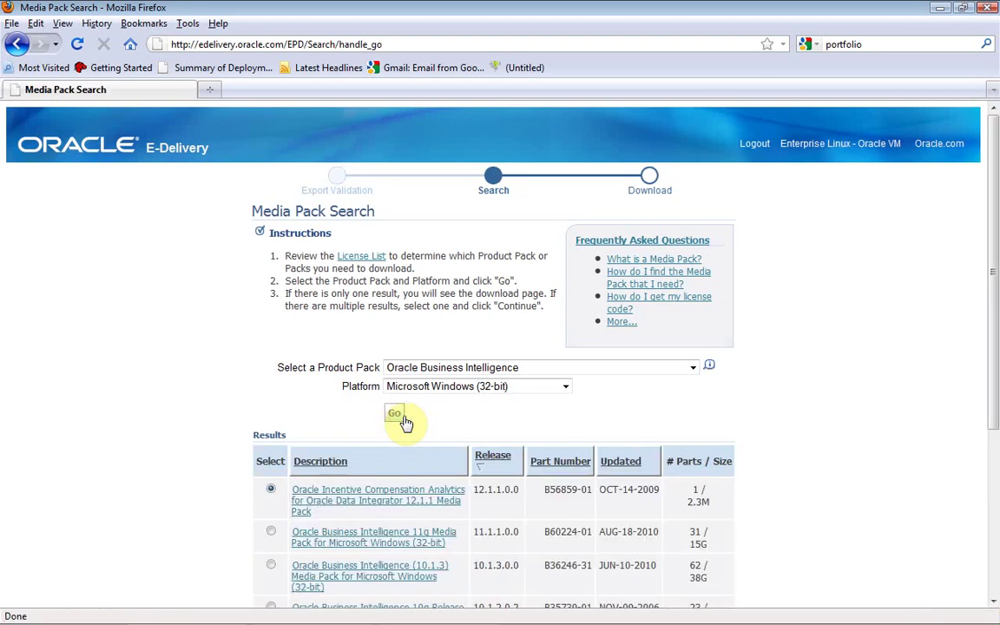
Step: Select the Oracle Business Intelligence (10.1.3) Media Pack for Windows and open its download page
{"action": "left_click", "coordinate": [993, 239]}
{"action": "left_click_drag", "start_coordinate": [993, 239], "coordinate": [994, 382]}
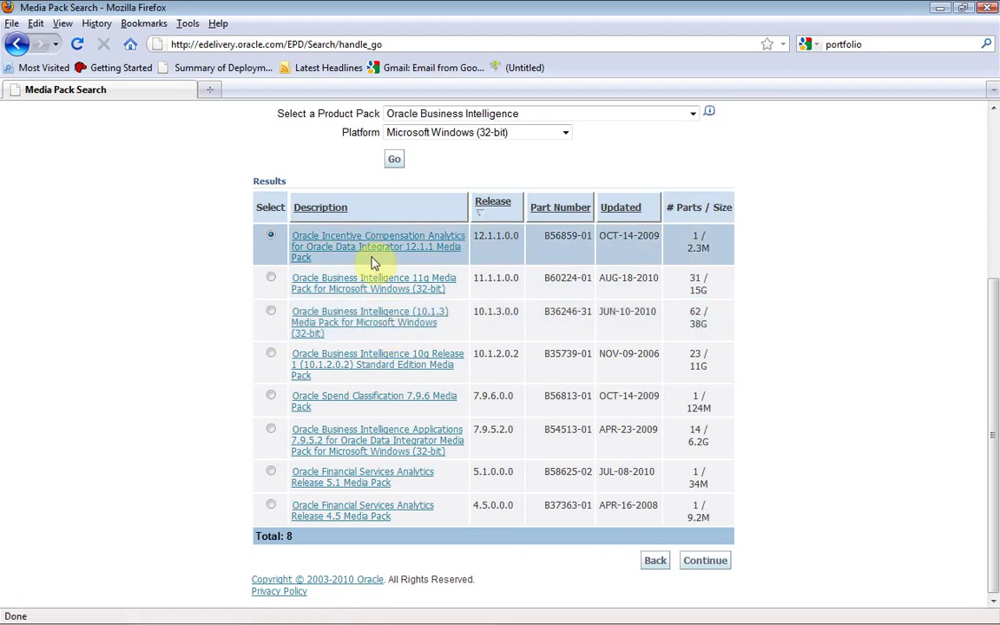
{"action": "left_click", "coordinate": [270, 355]}
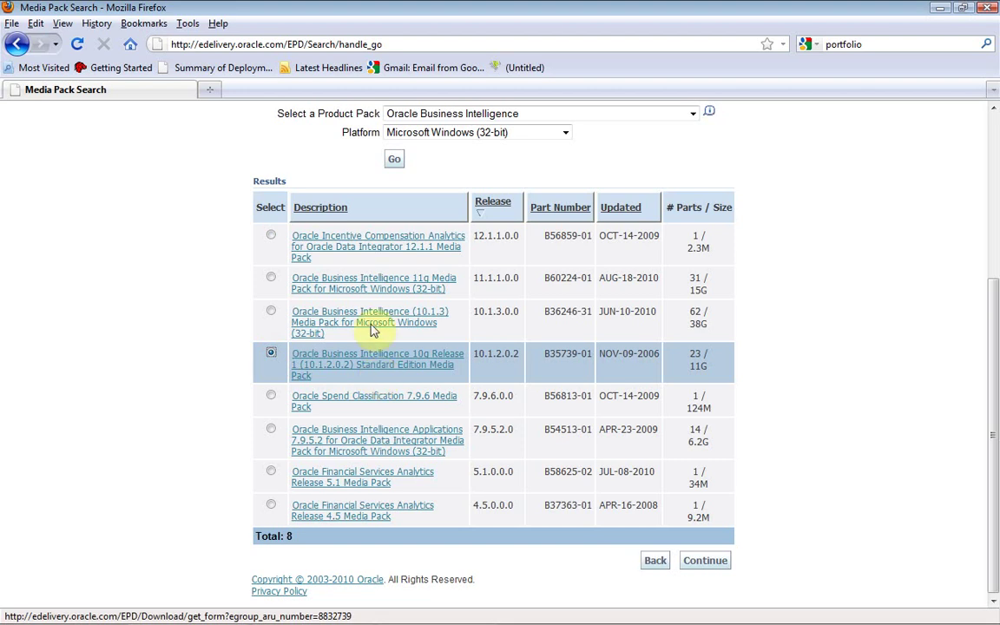
{"action": "left_click", "coordinate": [271, 311]}
{"action": "left_click", "coordinate": [318, 322]}
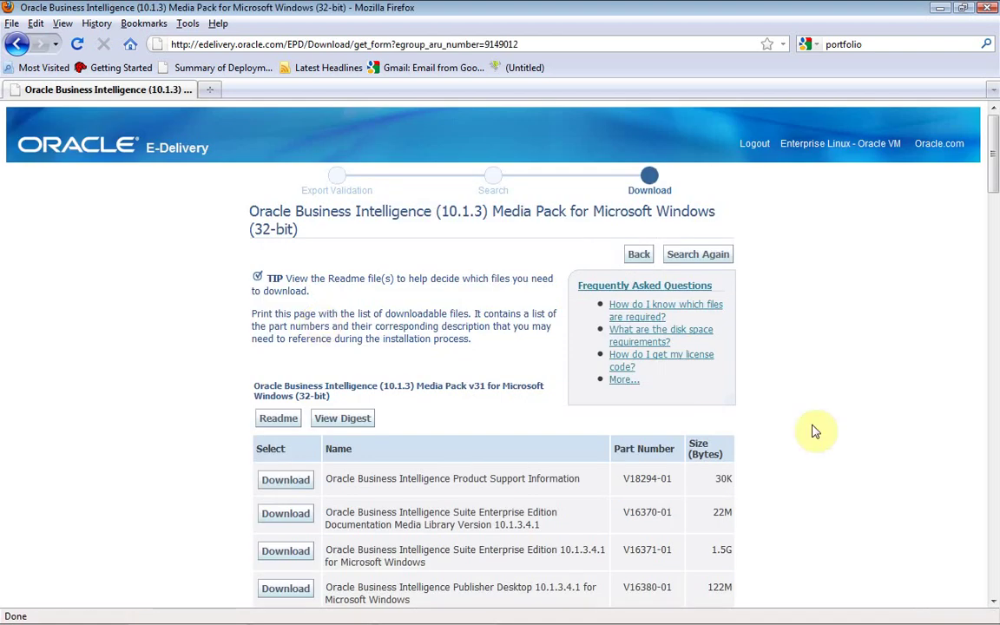
Step: Download V20952-01 Part 2 of 2, Informatica PowerCenter 8.6.1 for Windows x86 (32-bit)
{"action": "left_click_drag", "start_coordinate": [995, 169], "coordinate": [995, 278]}
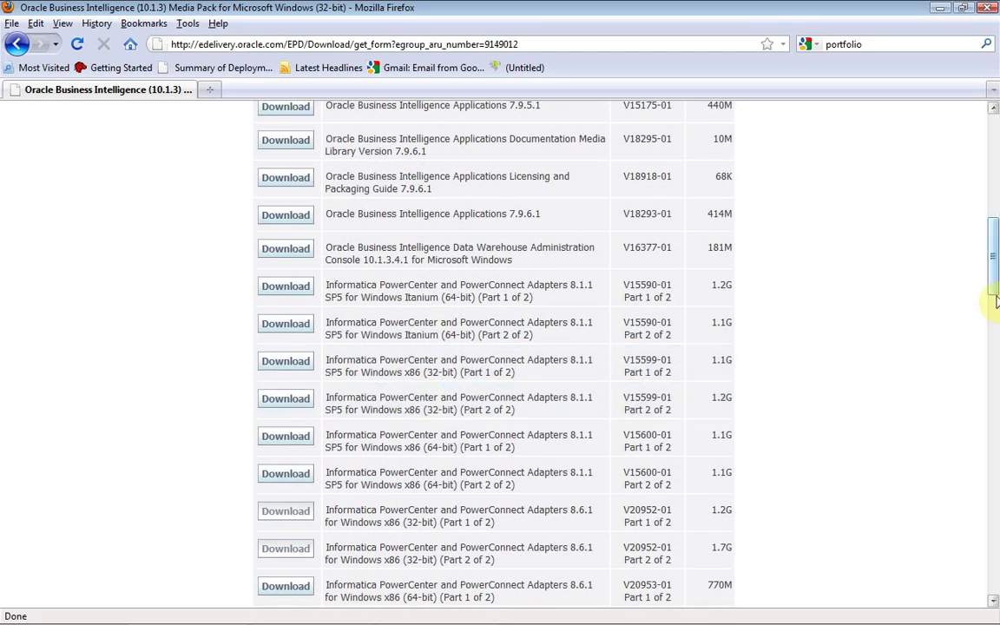
{"action": "left_click_drag", "start_coordinate": [994, 280], "coordinate": [995, 295]}
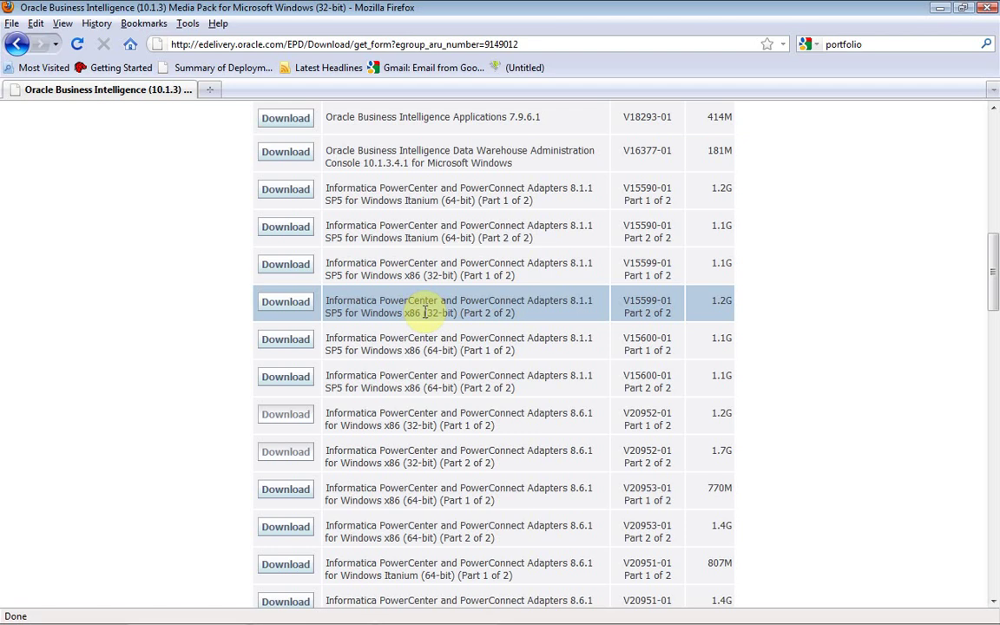
{"action": "left_click_drag", "start_coordinate": [993, 279], "coordinate": [994, 304]}
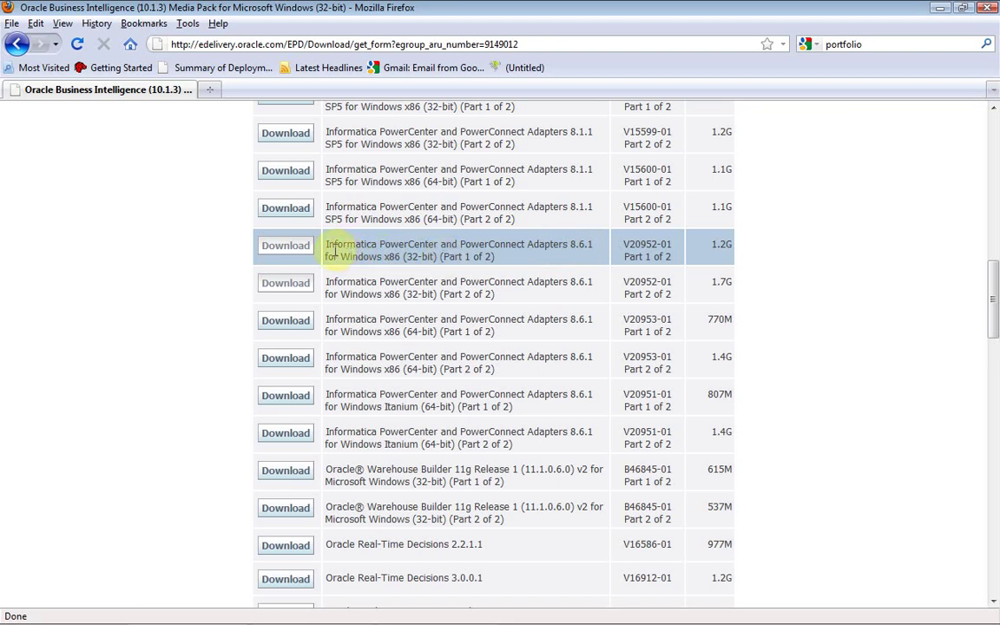
{"action": "left_click_drag", "start_coordinate": [327, 244], "coordinate": [508, 300]}
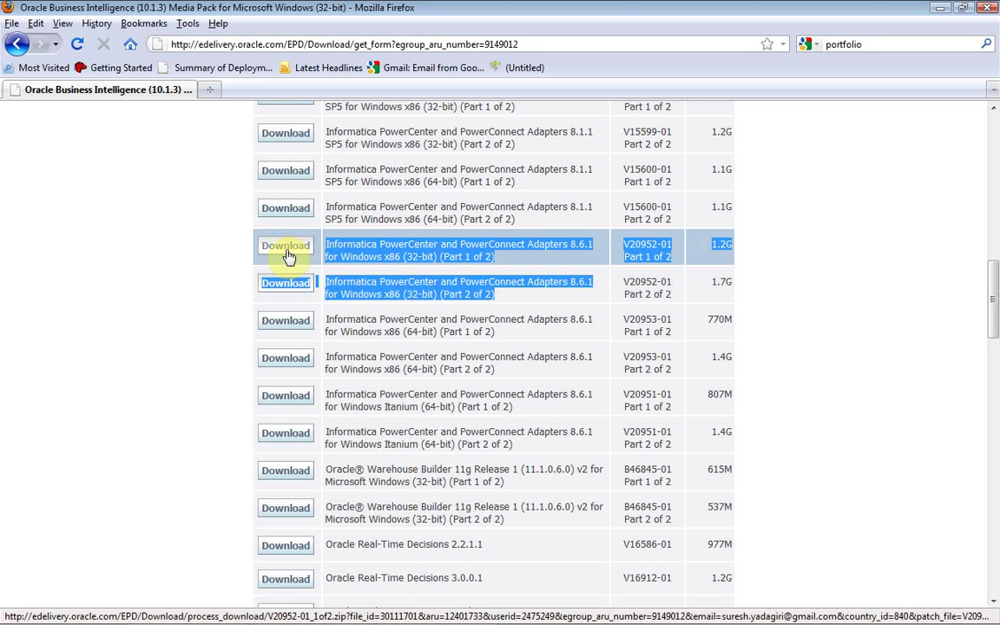
{"action": "left_click", "coordinate": [286, 283]}
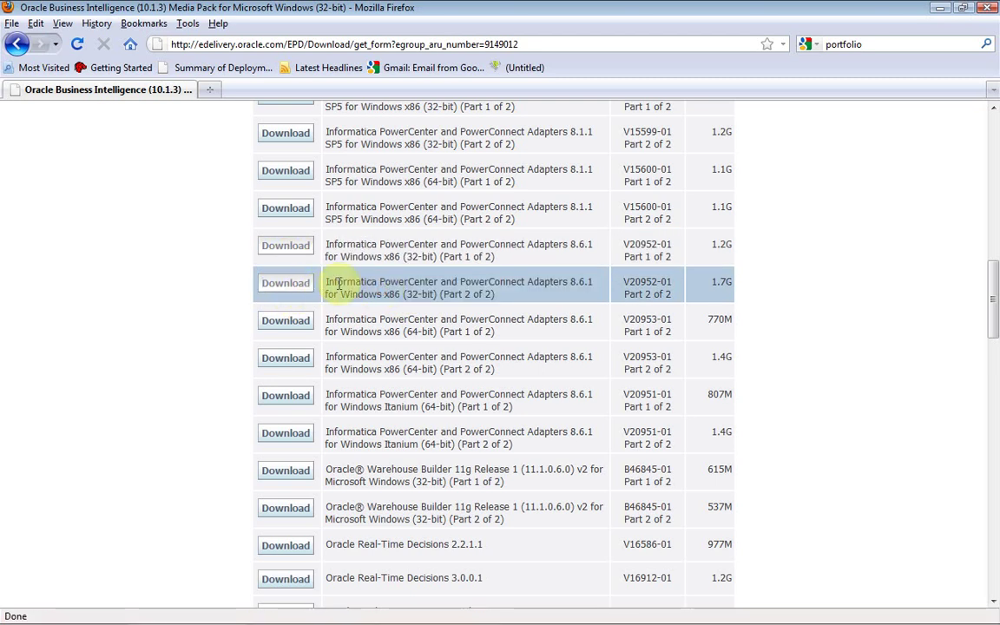
Step: Open D:\ProfessionalSoftware\Informatica 8.1 in Explorer and maximize the window
{"action": "key", "text": "super+e"}
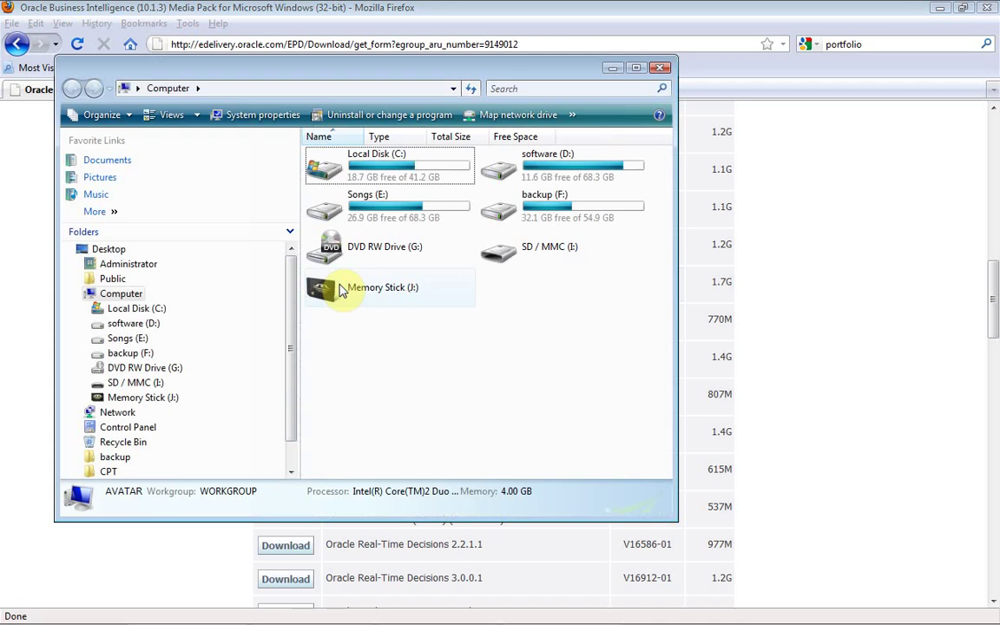
{"action": "left_click", "coordinate": [153, 325]}
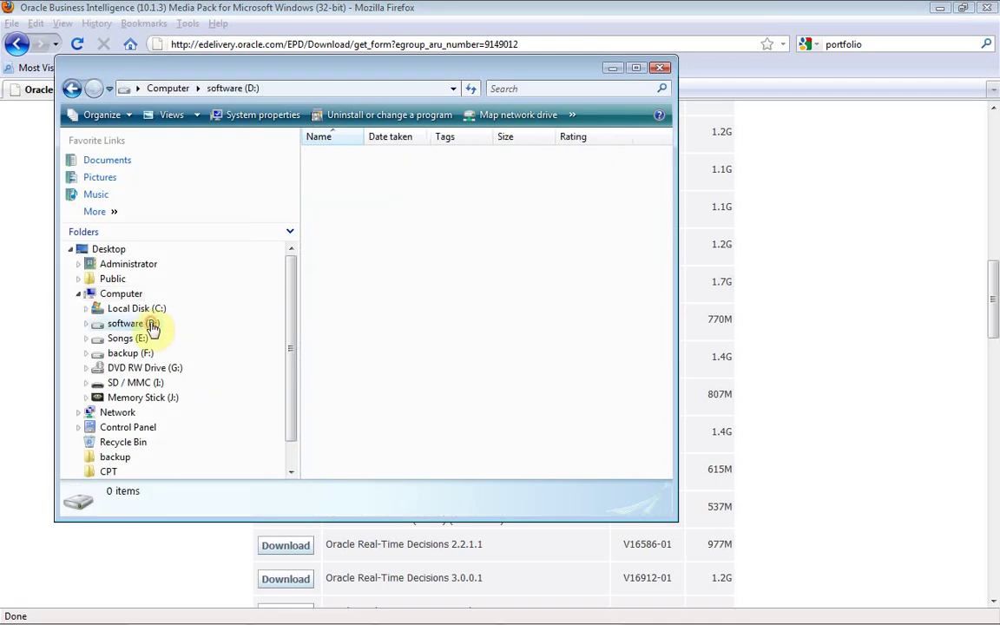
{"action": "type", "text": "pro"}
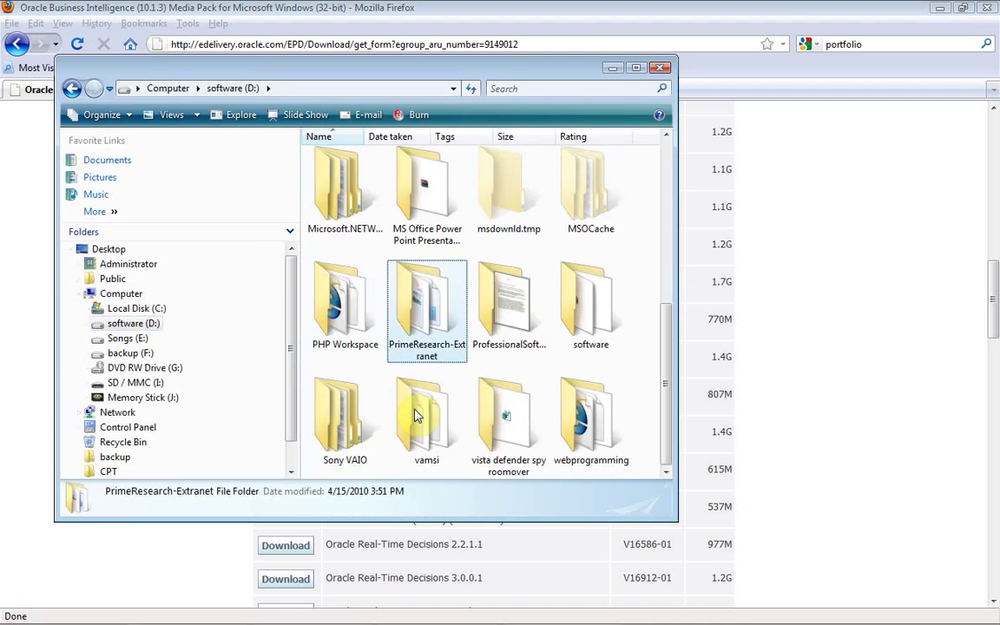
{"action": "key", "text": "Return"}
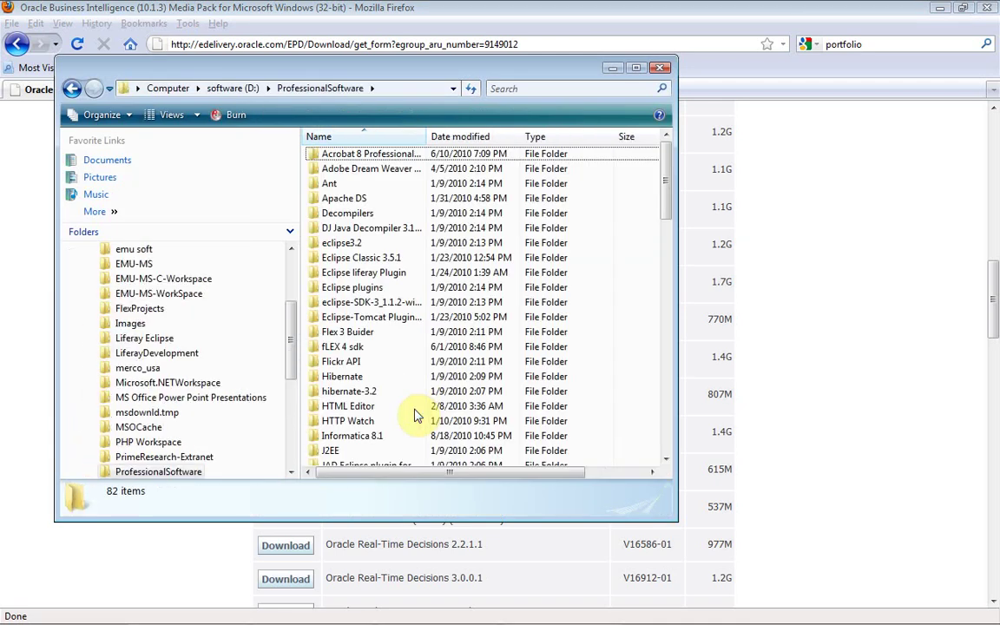
{"action": "left_click", "coordinate": [415, 435]}
{"action": "key", "text": "Return"}
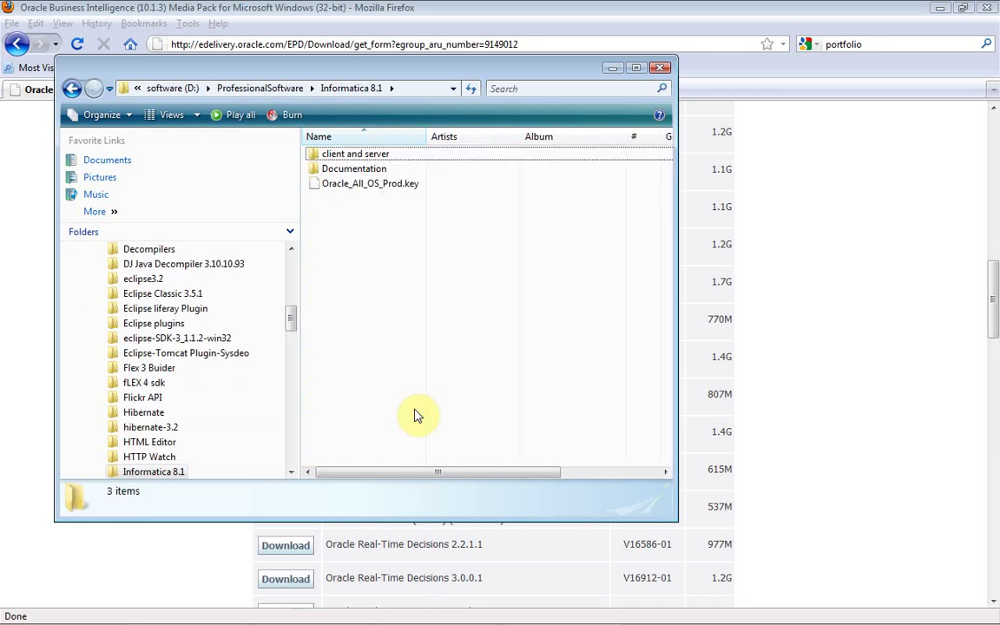
{"action": "double_click", "coordinate": [439, 76]}
Step: Peek into the client and server and Documentation folders, then open client and server
{"action": "double_click", "coordinate": [323, 94]}
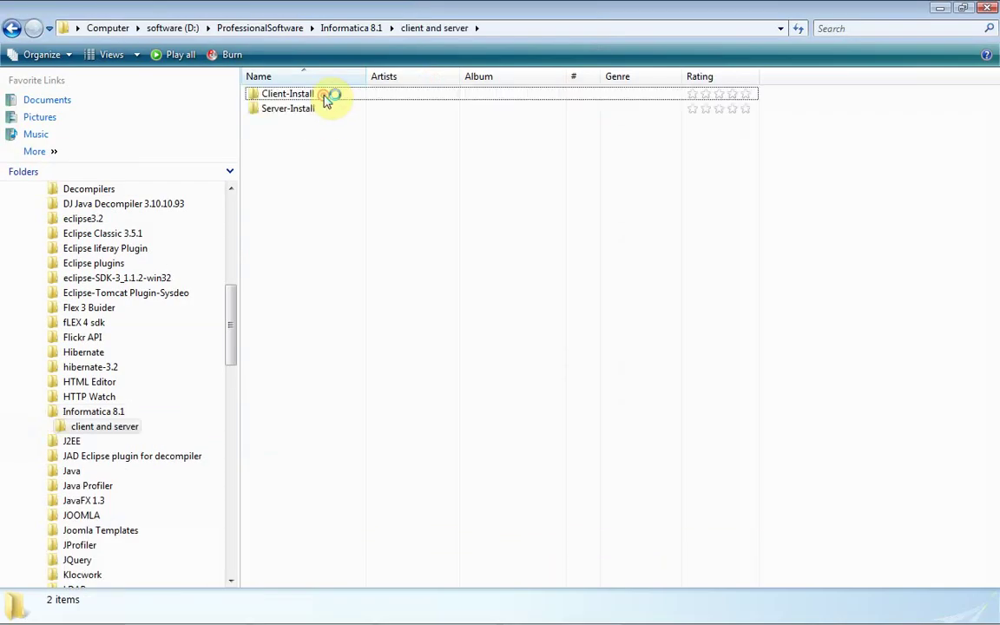
{"action": "left_click", "coordinate": [12, 28]}
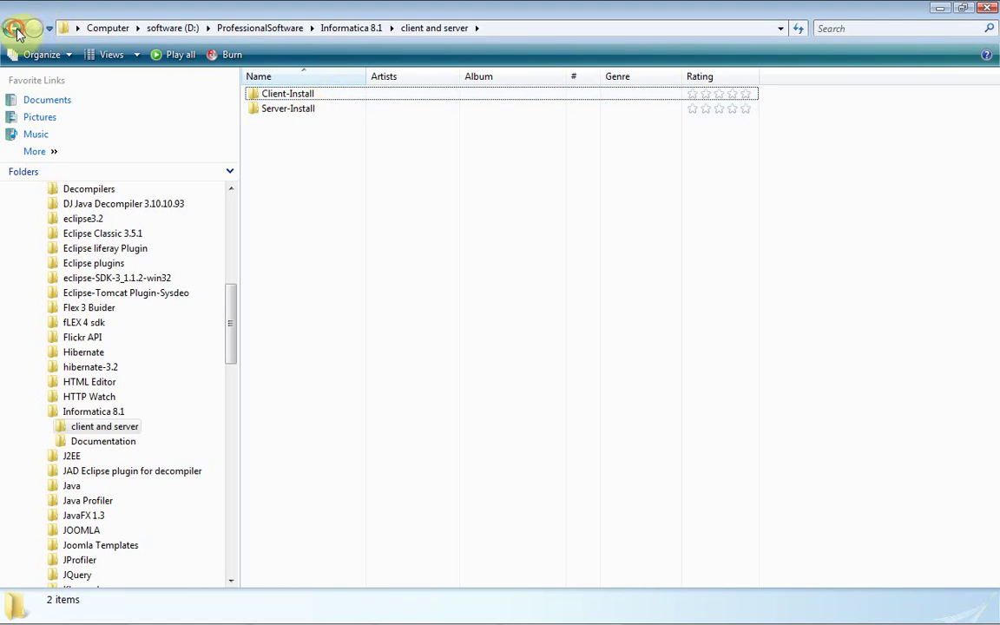
{"action": "double_click", "coordinate": [286, 108]}
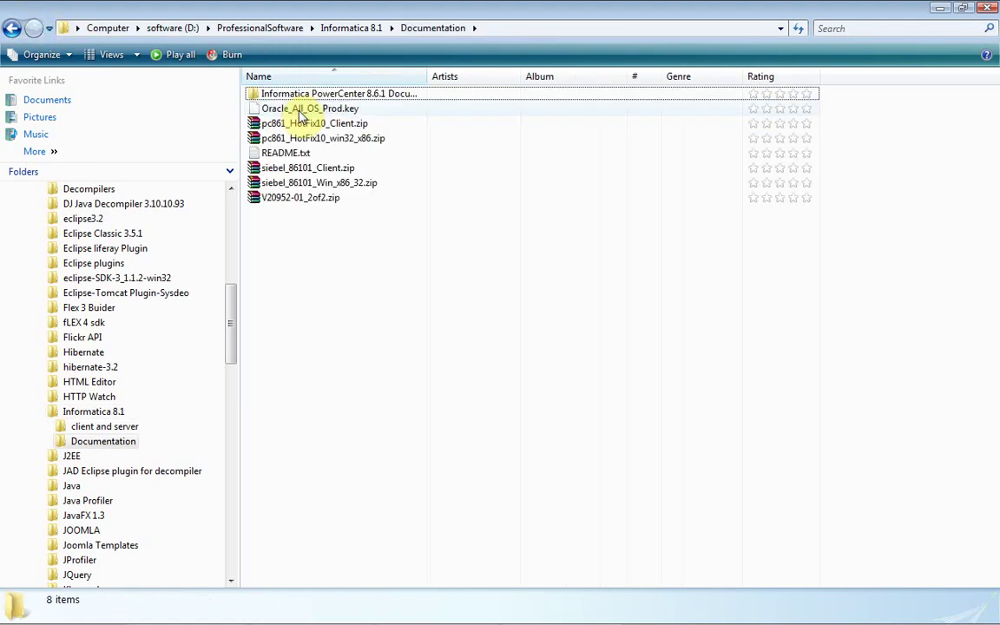
{"action": "left_click", "coordinate": [12, 27]}
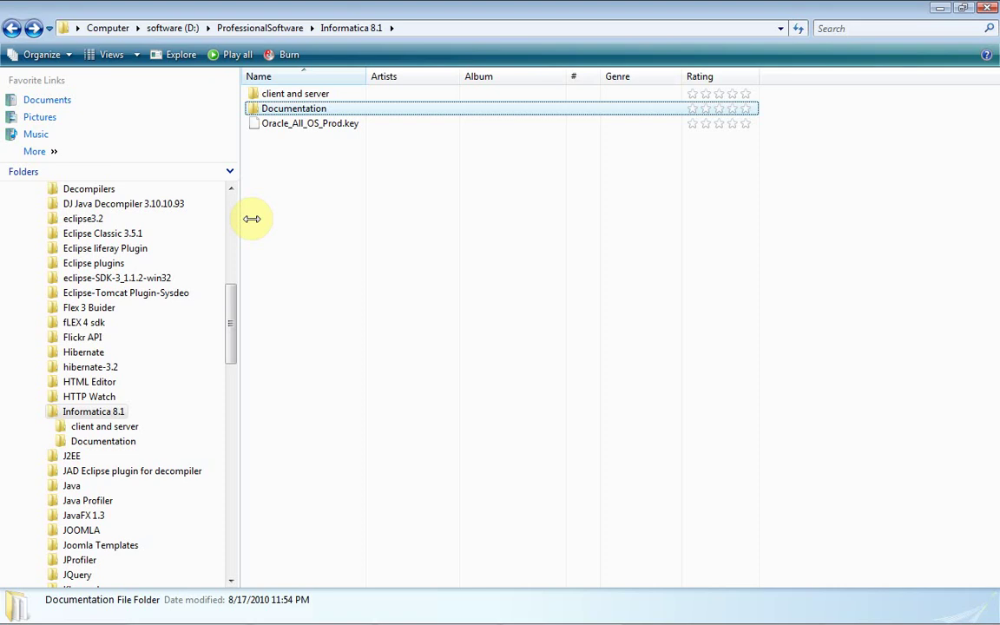
{"action": "double_click", "coordinate": [294, 97]}
Step: Open Client-Install and inspect pc861_client_win32_x86.zip and V20952-01_1of2.zip, then clear the selection
{"action": "left_click", "coordinate": [292, 97]}
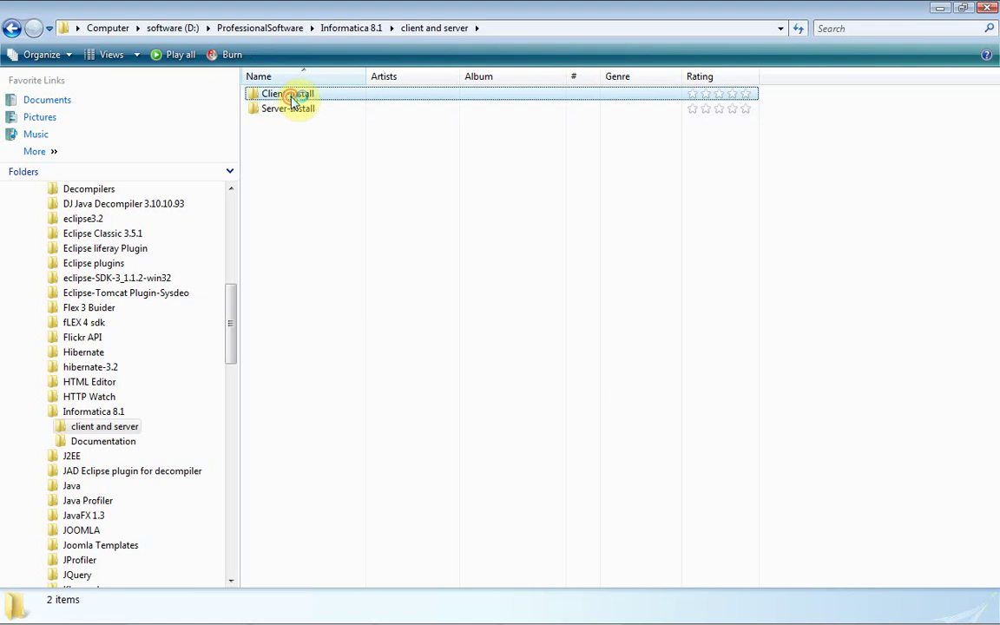
{"action": "double_click", "coordinate": [292, 97]}
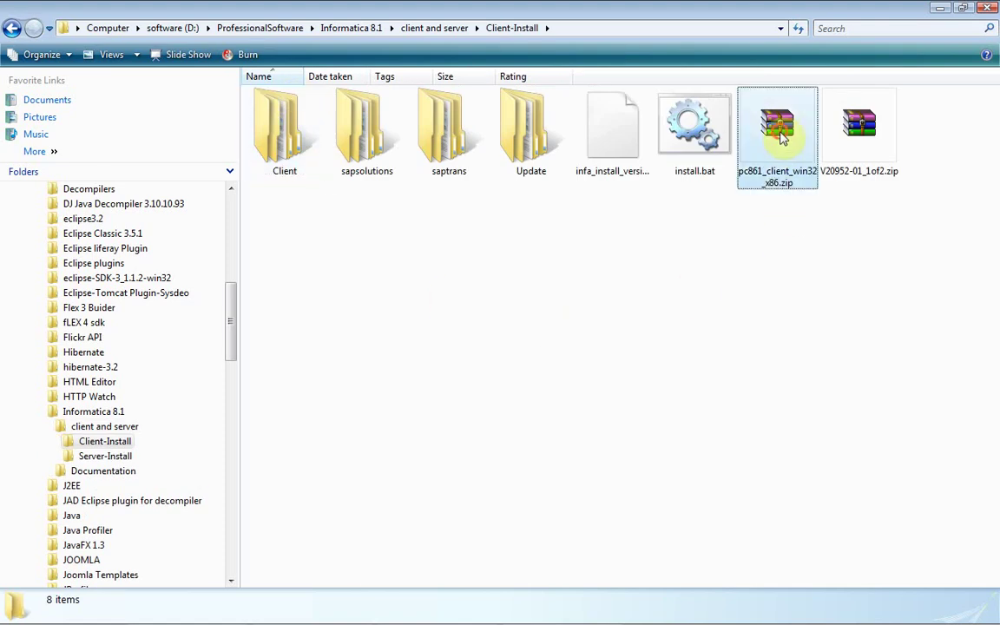
{"action": "left_click", "coordinate": [781, 138]}
{"action": "left_click", "coordinate": [886, 154]}
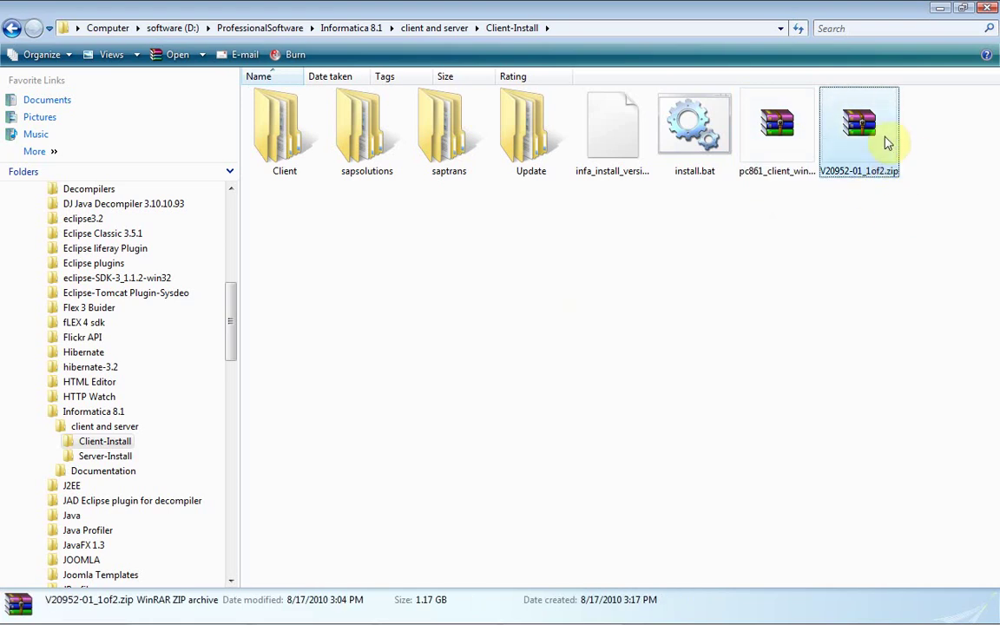
{"action": "left_click_drag", "start_coordinate": [809, 197], "coordinate": [261, 130]}
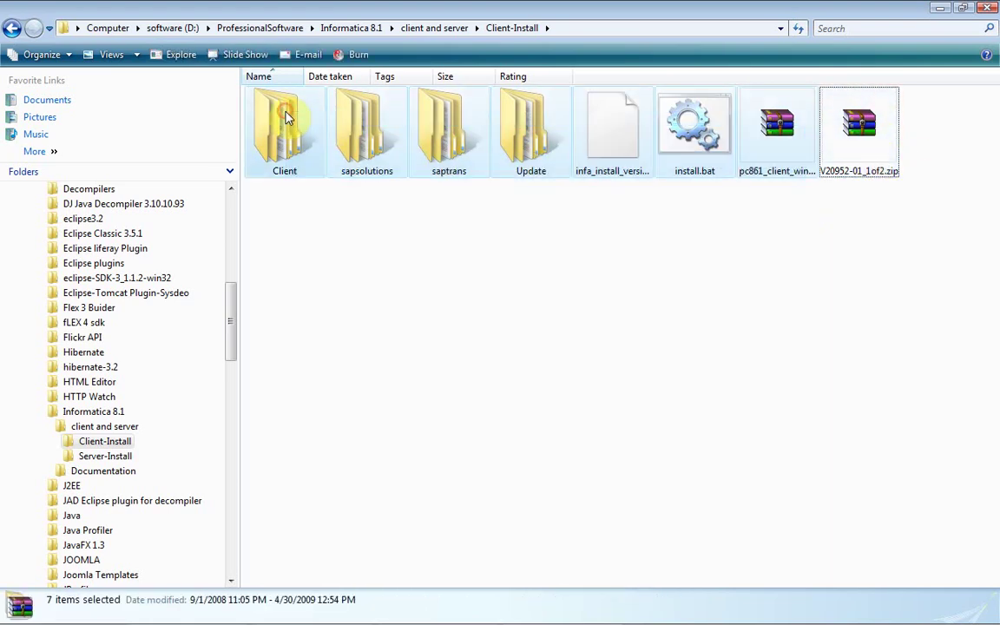
{"action": "left_click", "coordinate": [769, 218]}
{"action": "left_click", "coordinate": [775, 149]}
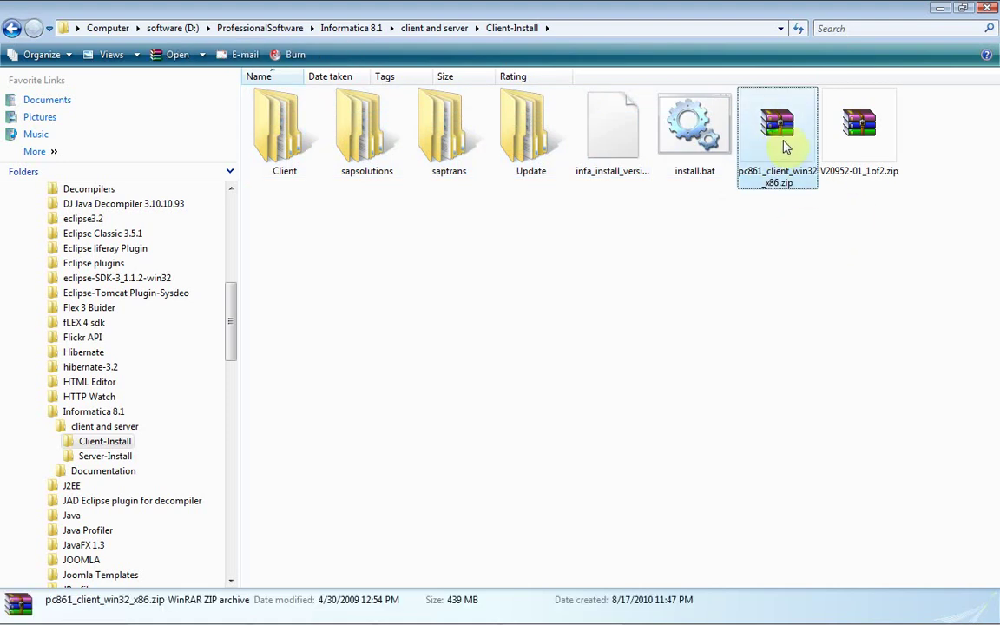
{"action": "left_click", "coordinate": [766, 231]}
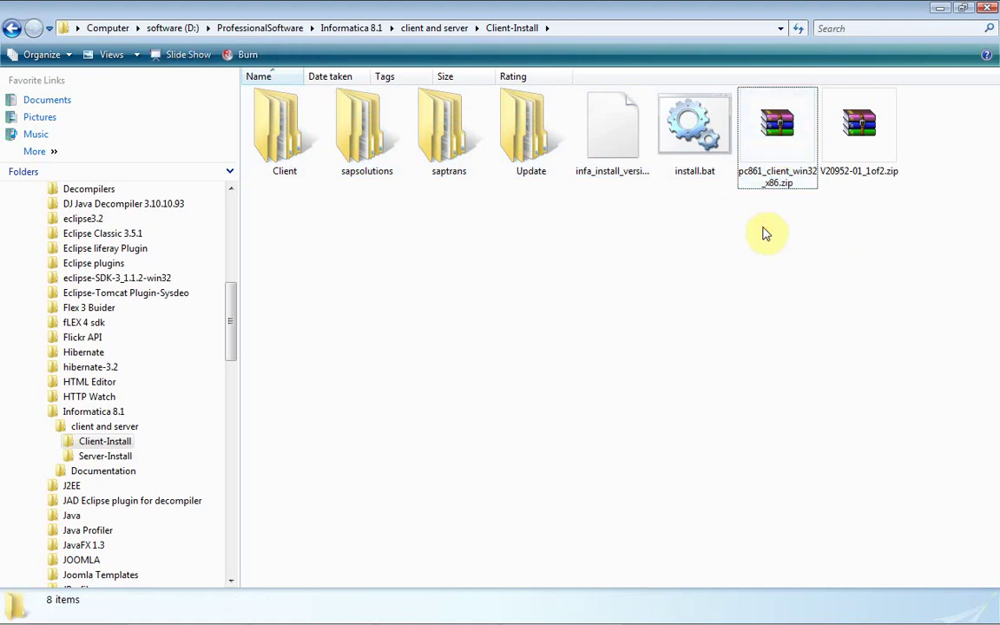
{"action": "left_click", "coordinate": [858, 147]}
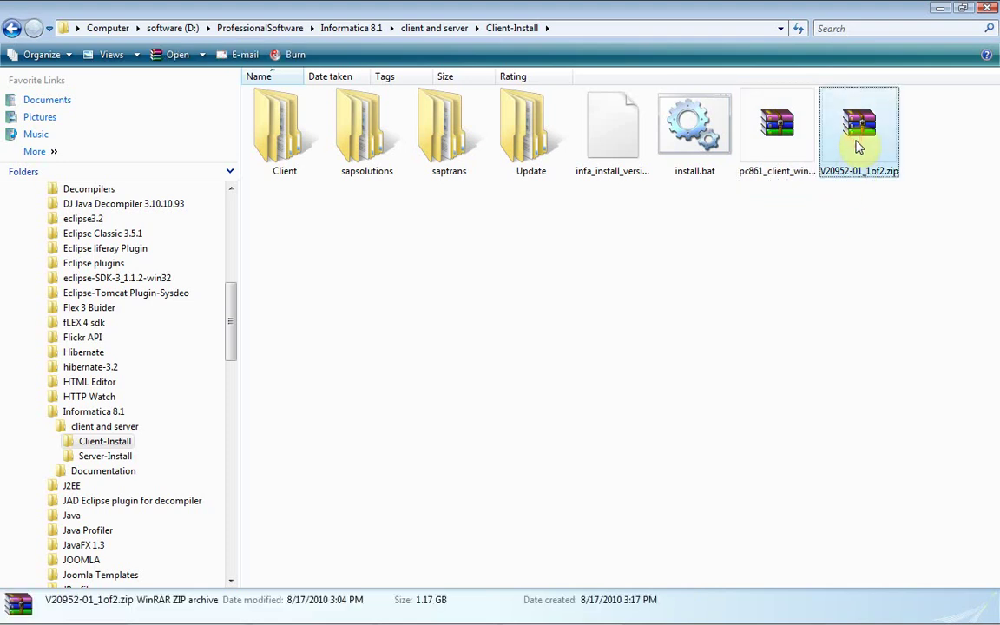
{"action": "left_click_drag", "start_coordinate": [796, 202], "coordinate": [269, 113]}
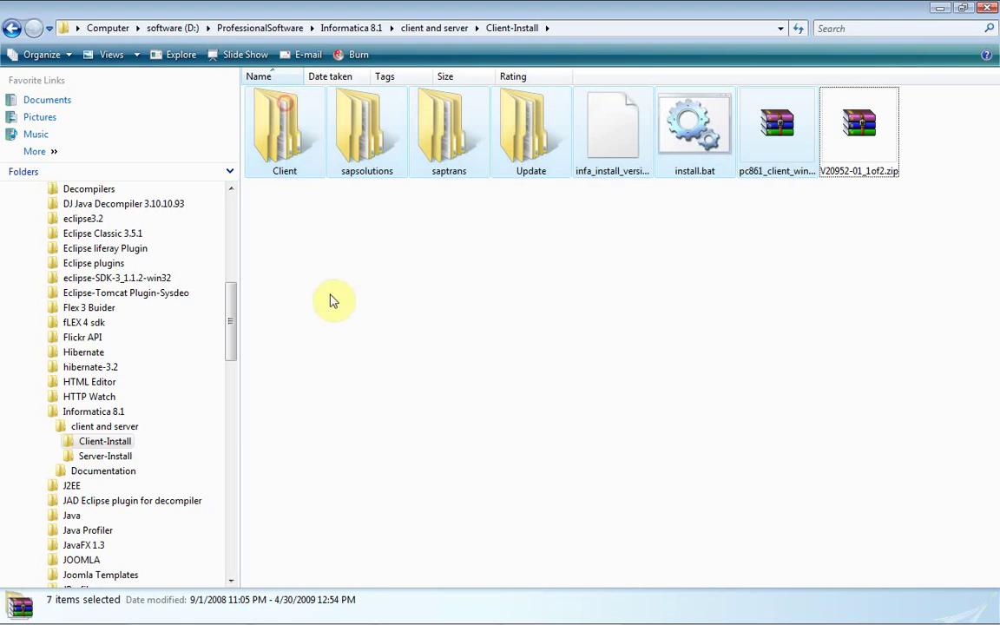
{"action": "left_click", "coordinate": [324, 274]}
Step: Open Server-Install and check the details of pc861_win32_x86.zip
{"action": "left_click", "coordinate": [439, 29]}
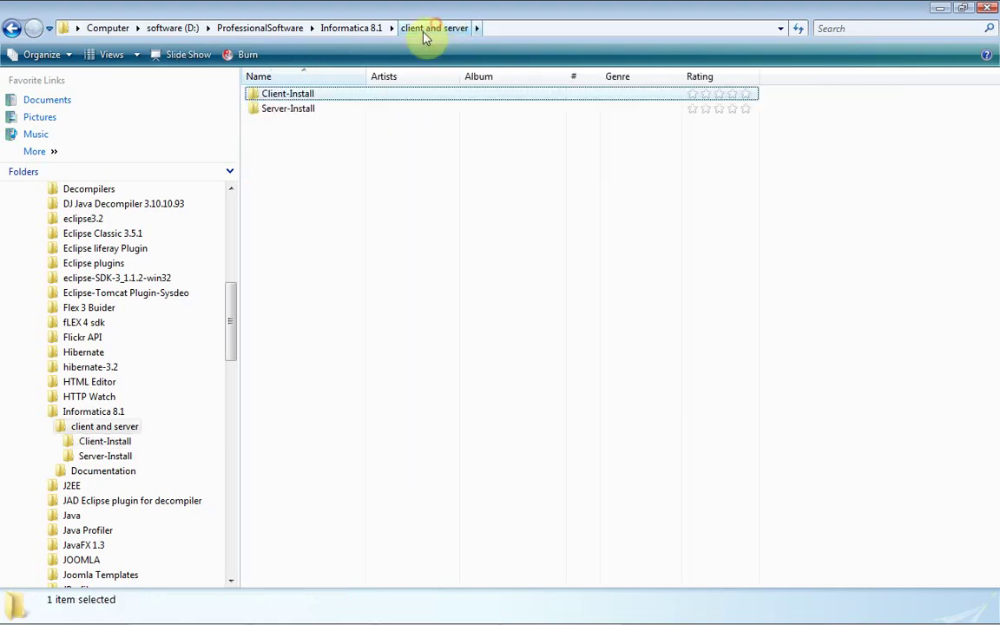
{"action": "double_click", "coordinate": [297, 111]}
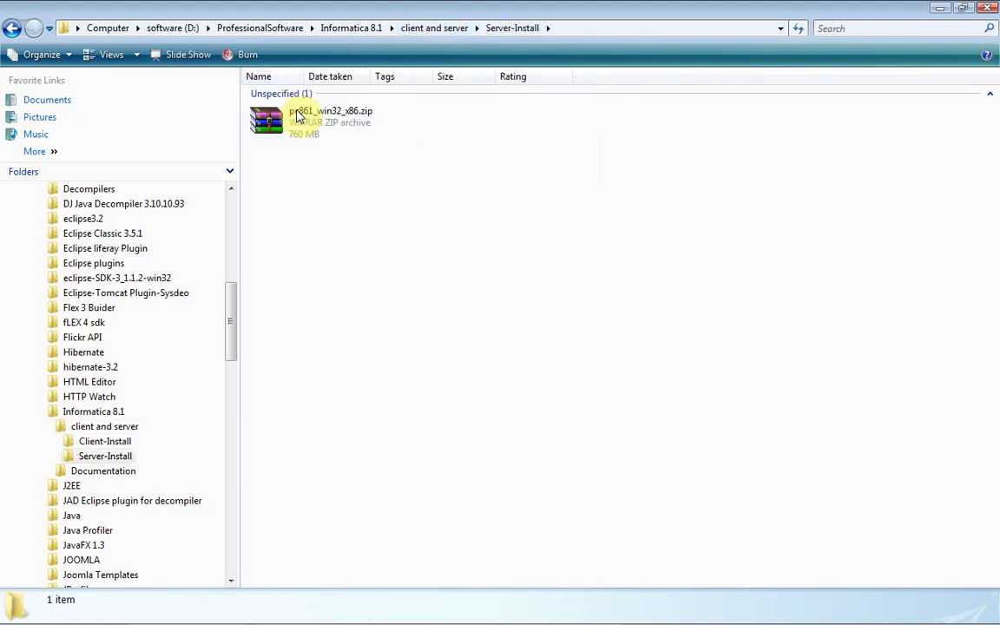
{"action": "left_click", "coordinate": [298, 123]}
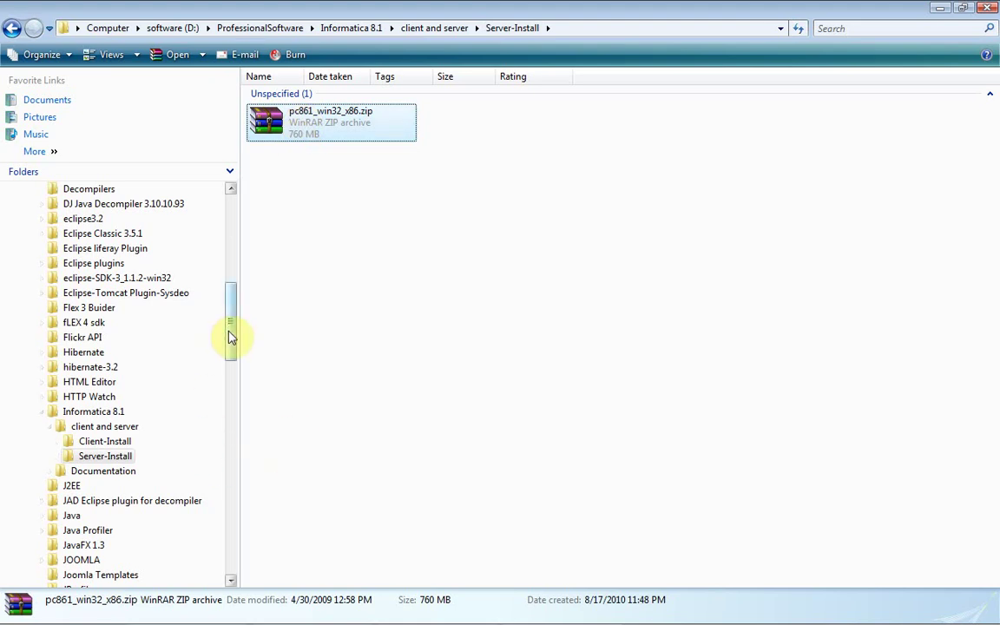
{"action": "left_click", "coordinate": [310, 341]}
{"action": "left_click_drag", "start_coordinate": [232, 322], "coordinate": [230, 351]}
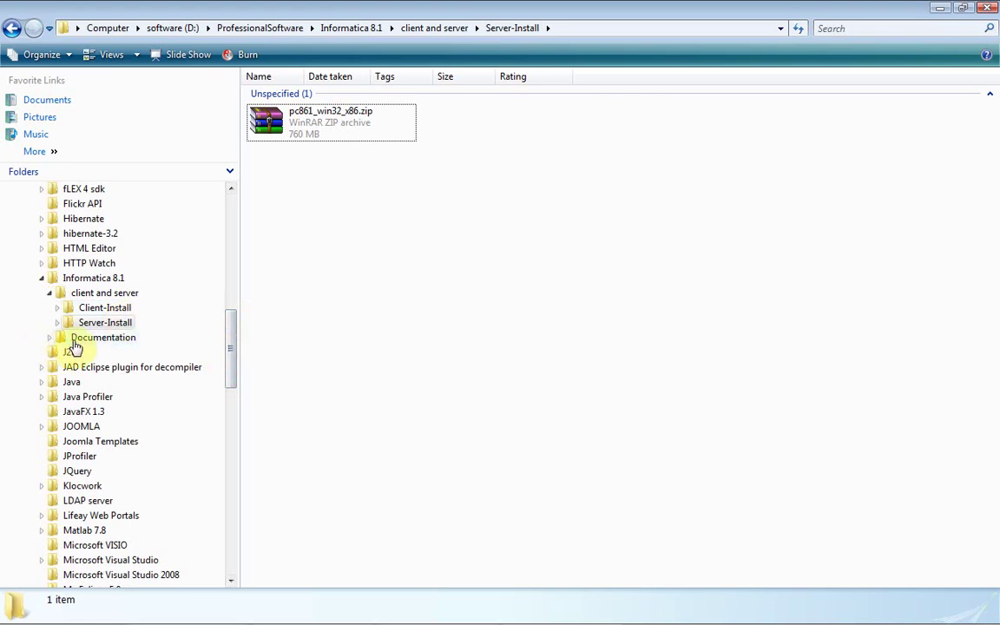
Step: Check V20952-01_2of2.zip and Oracle_All_OS_Prod.key in Documentation, and install.bat in Client-Install, then return to Server-Install
{"action": "left_click", "coordinate": [77, 338]}
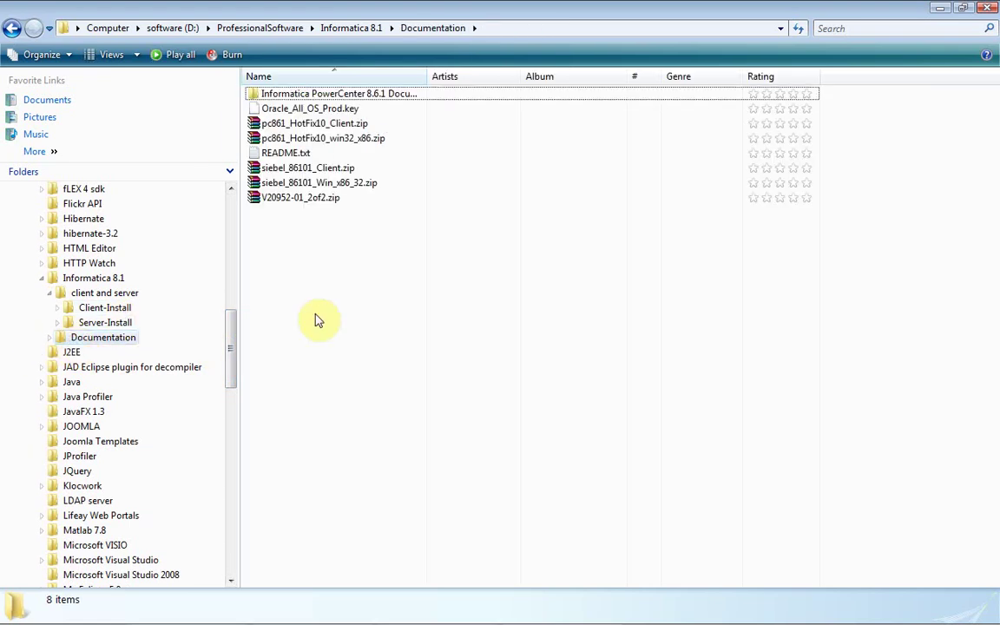
{"action": "left_click", "coordinate": [291, 199]}
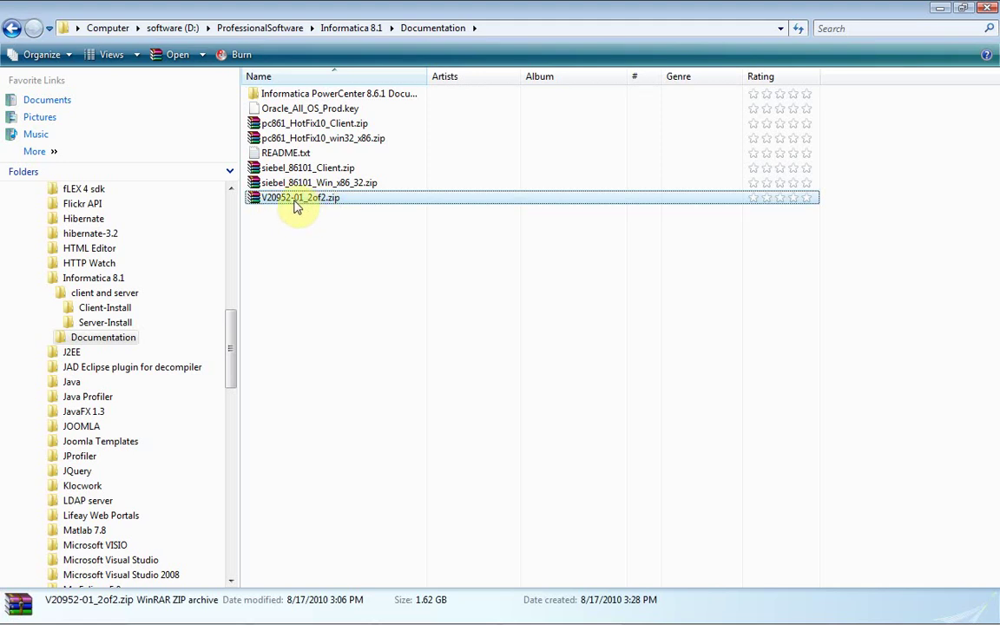
{"action": "left_click", "coordinate": [361, 110]}
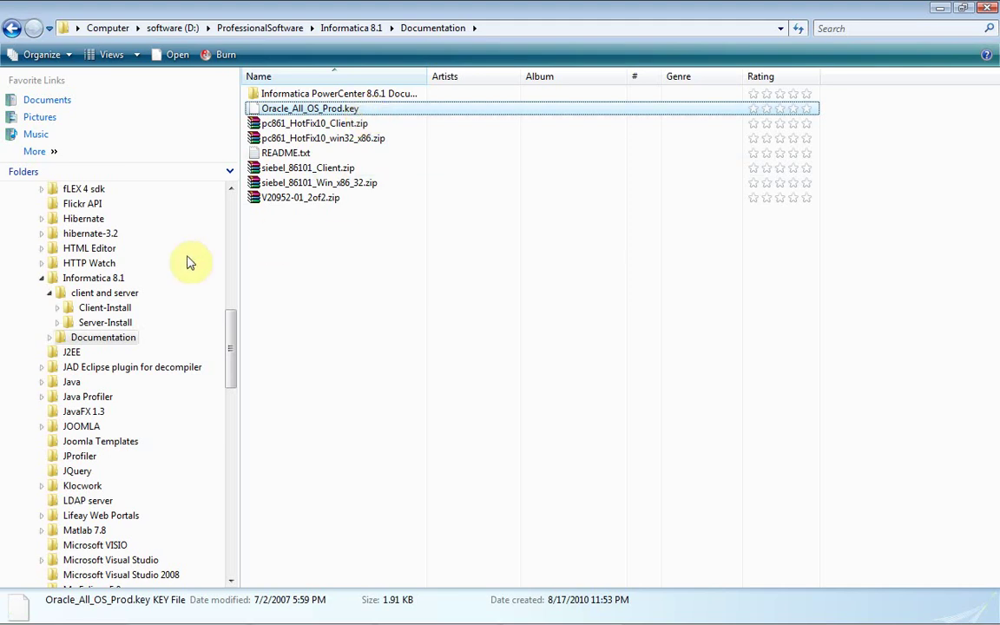
{"action": "left_click", "coordinate": [101, 307]}
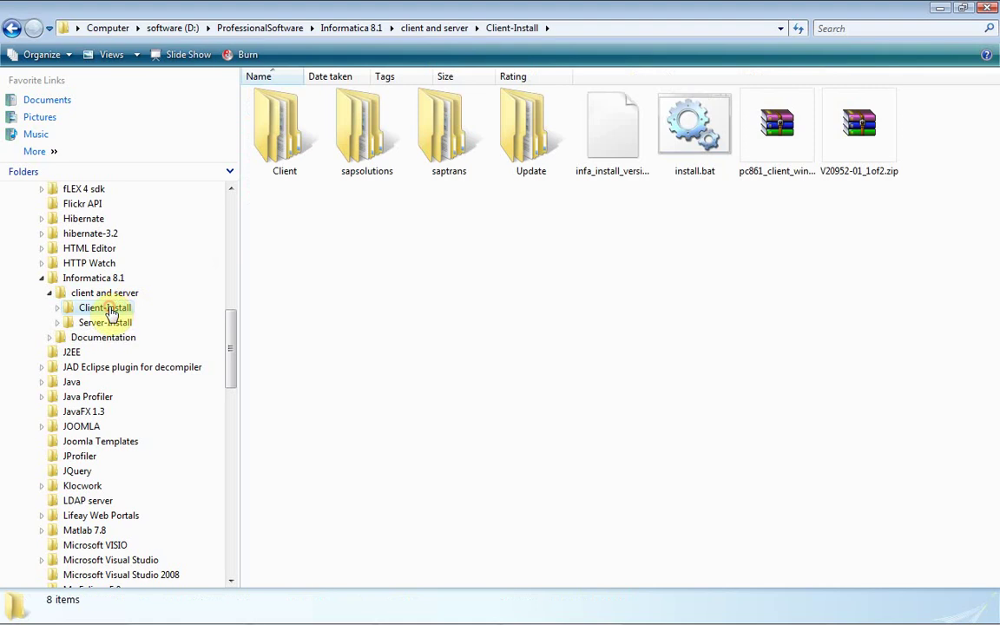
{"action": "left_click", "coordinate": [563, 227]}
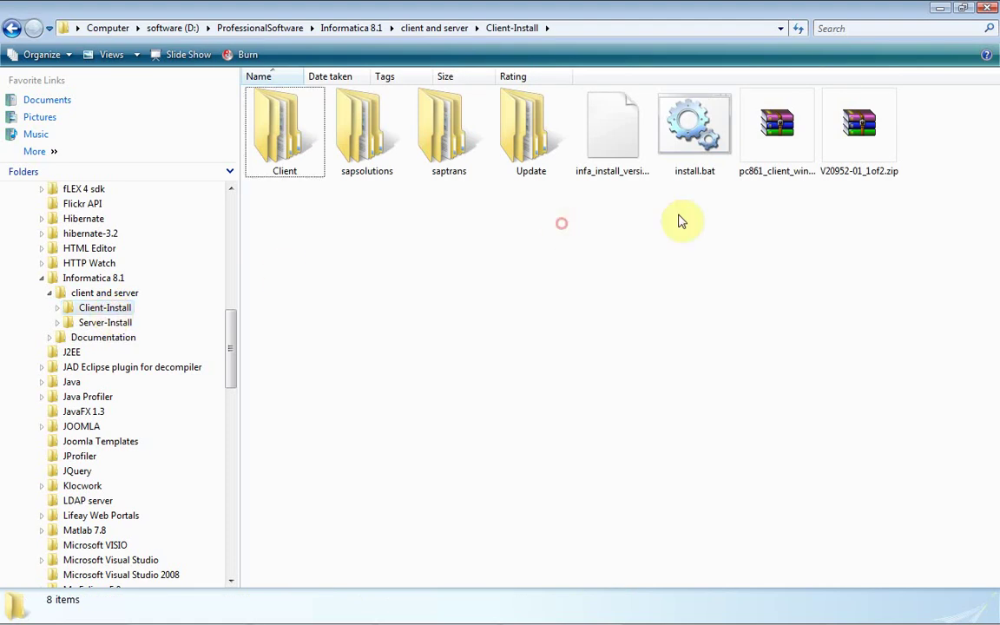
{"action": "left_click", "coordinate": [704, 149]}
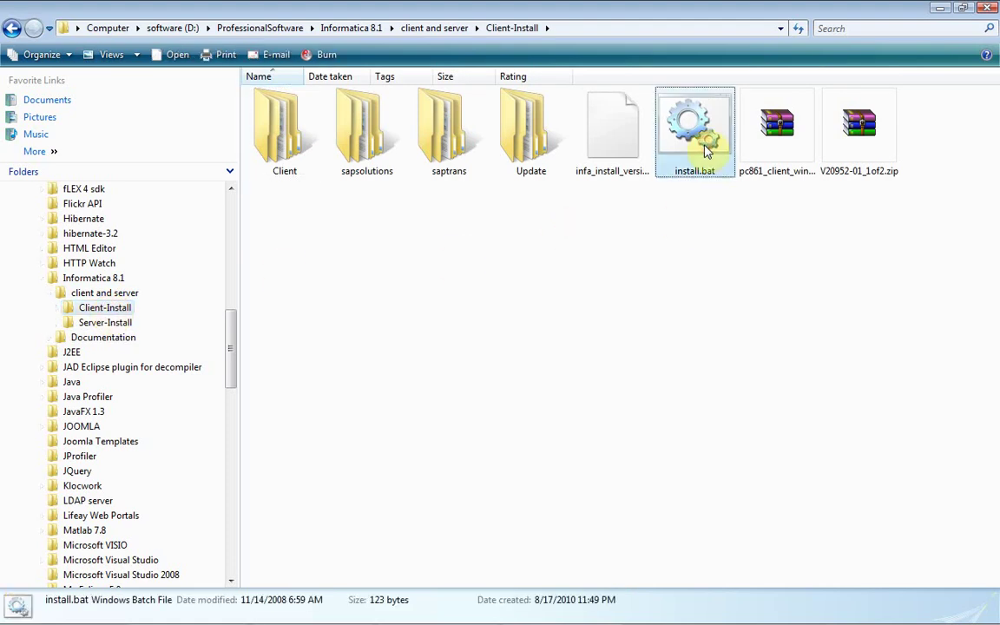
{"action": "left_click", "coordinate": [111, 323]}
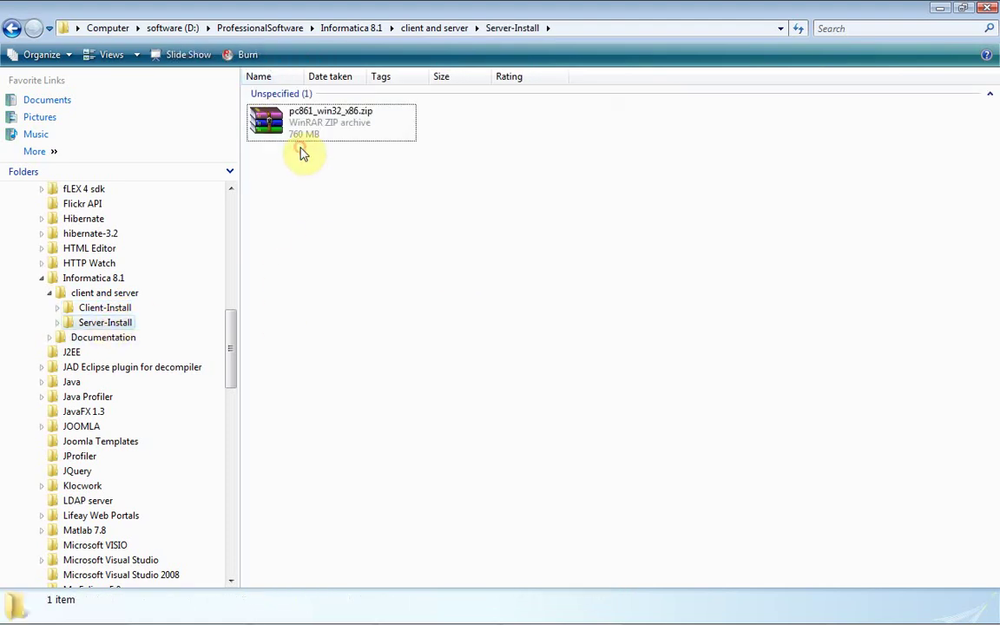
{"action": "right_click", "coordinate": [300, 140]}
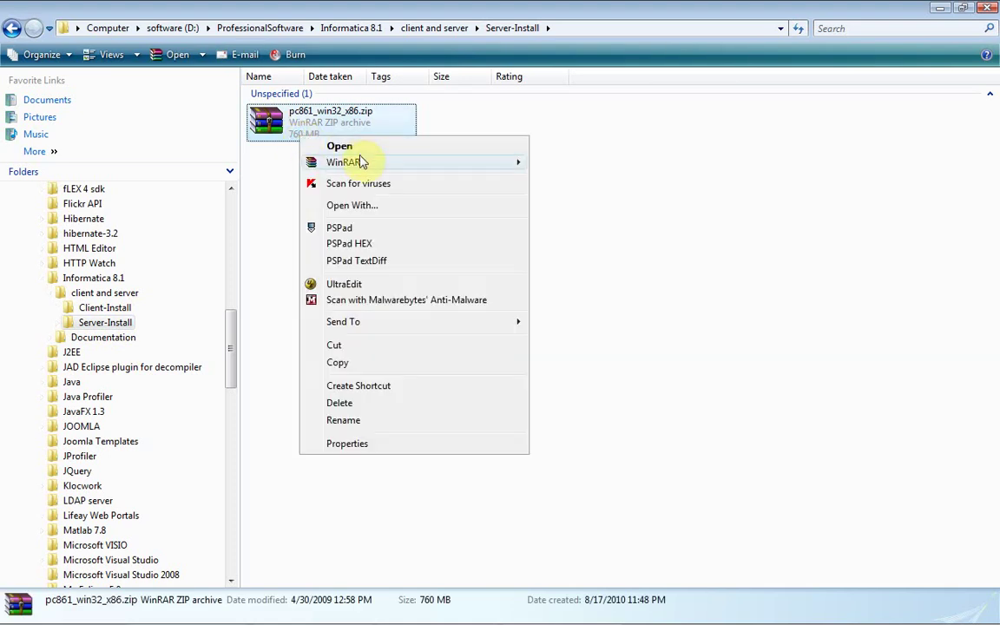
{"action": "left_click", "coordinate": [340, 146]}
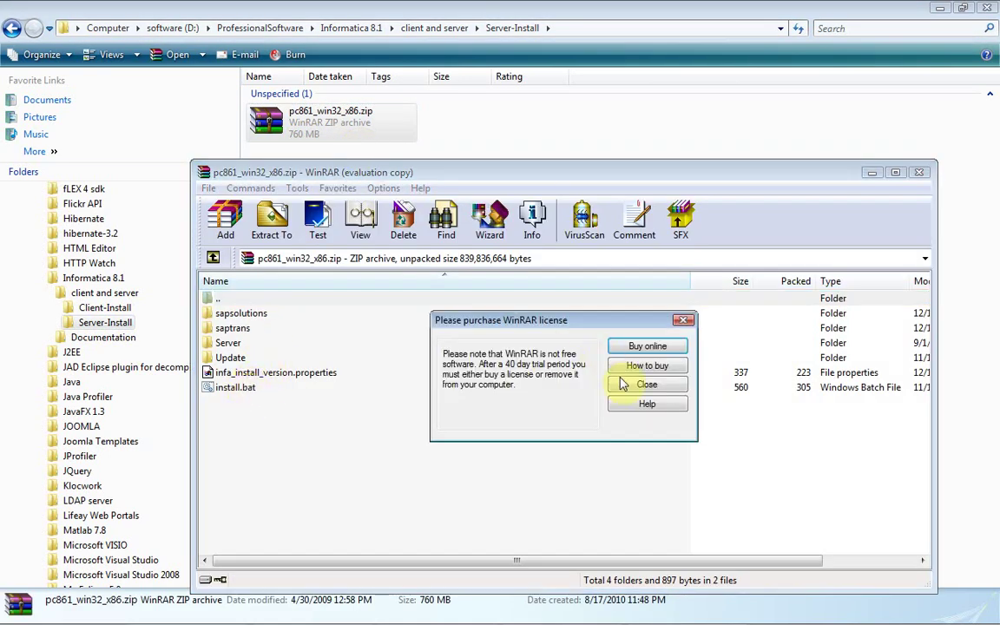
{"action": "left_click", "coordinate": [622, 387]}
{"action": "left_click", "coordinate": [240, 388]}
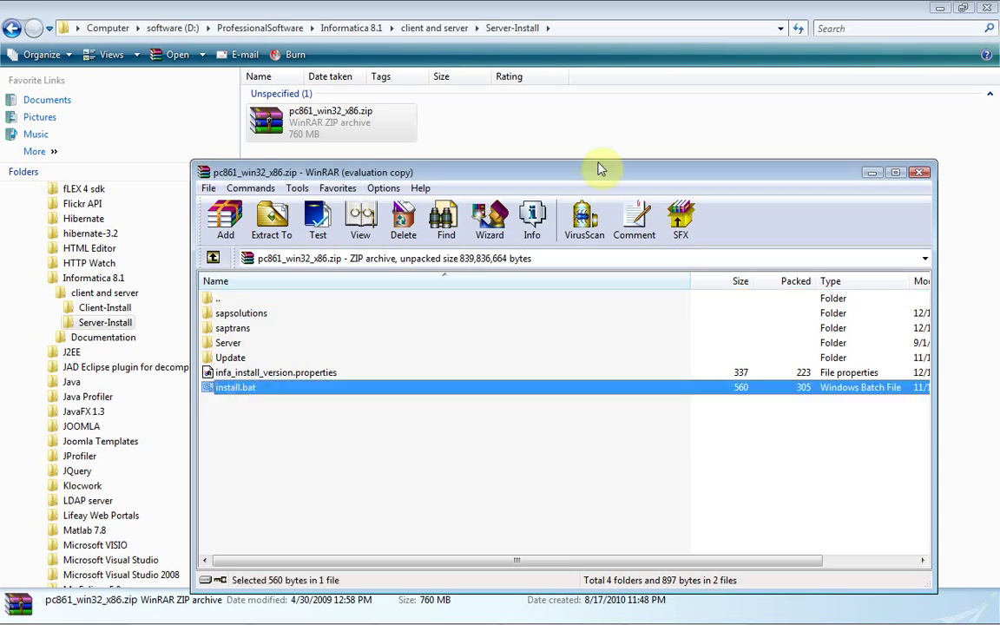
{"action": "left_click", "coordinate": [919, 173]}
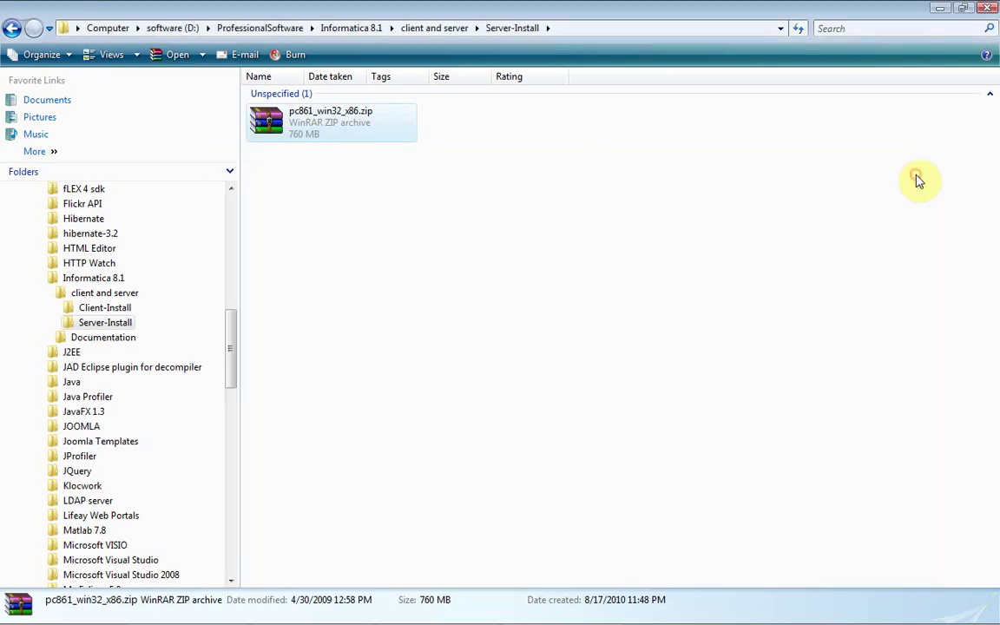
Step: View the Documentation folder with the Name column widened, then close Explorer
{"action": "left_click", "coordinate": [598, 231]}
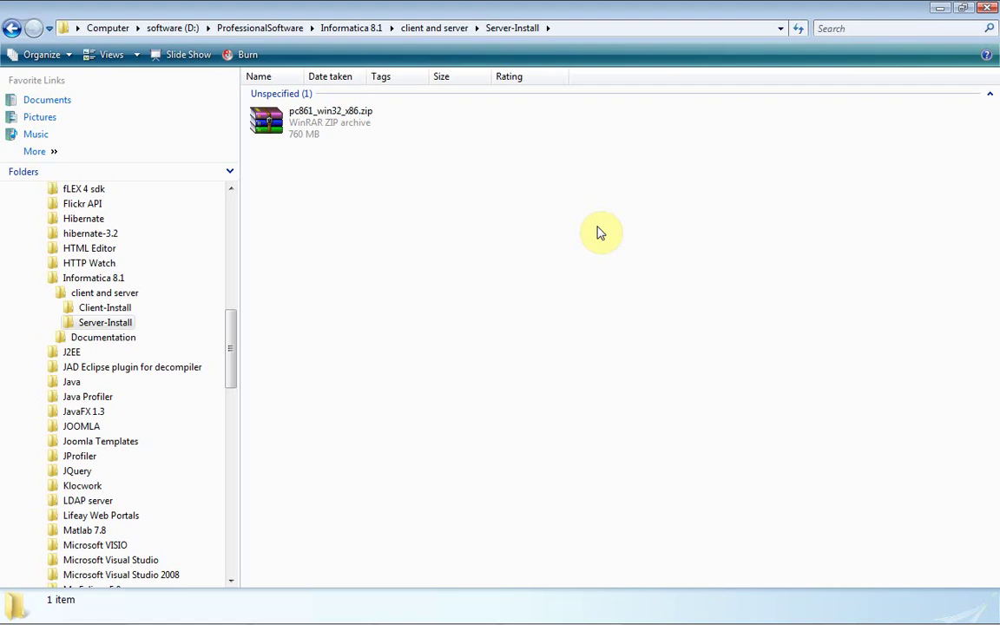
{"action": "left_click", "coordinate": [51, 295]}
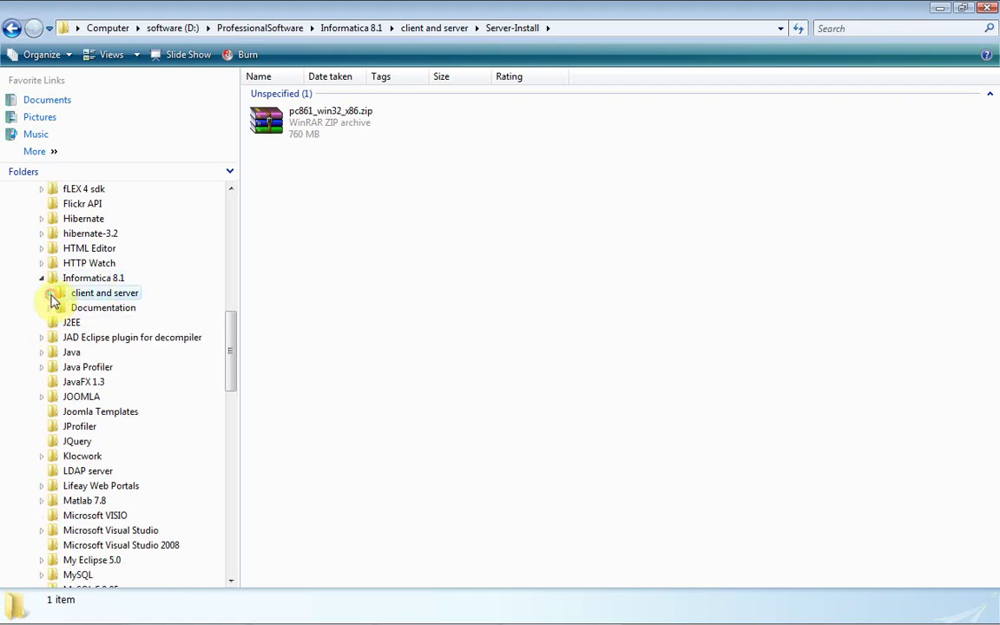
{"action": "left_click", "coordinate": [97, 278]}
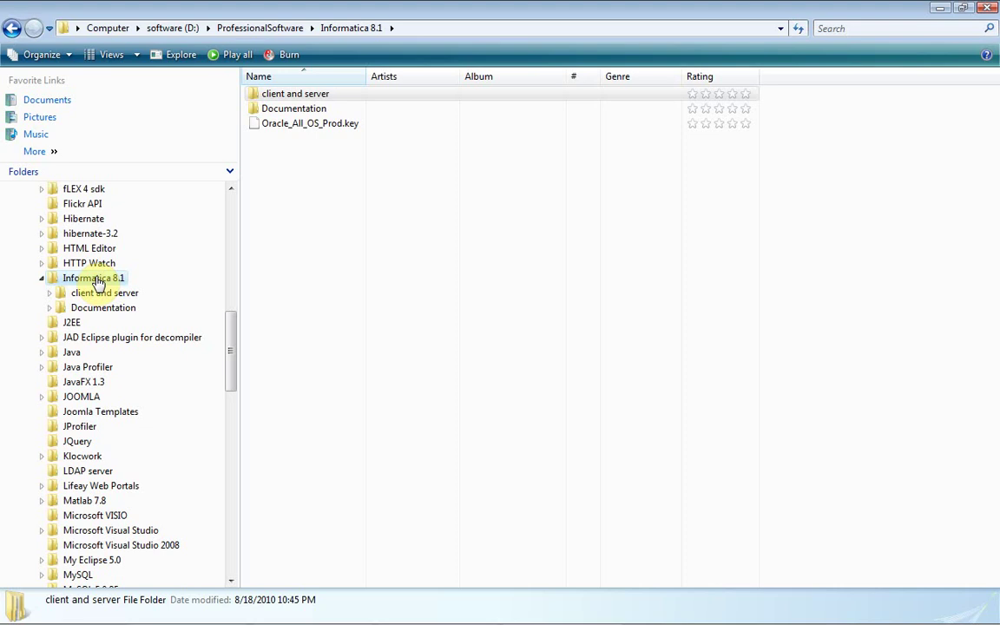
{"action": "left_click", "coordinate": [104, 307]}
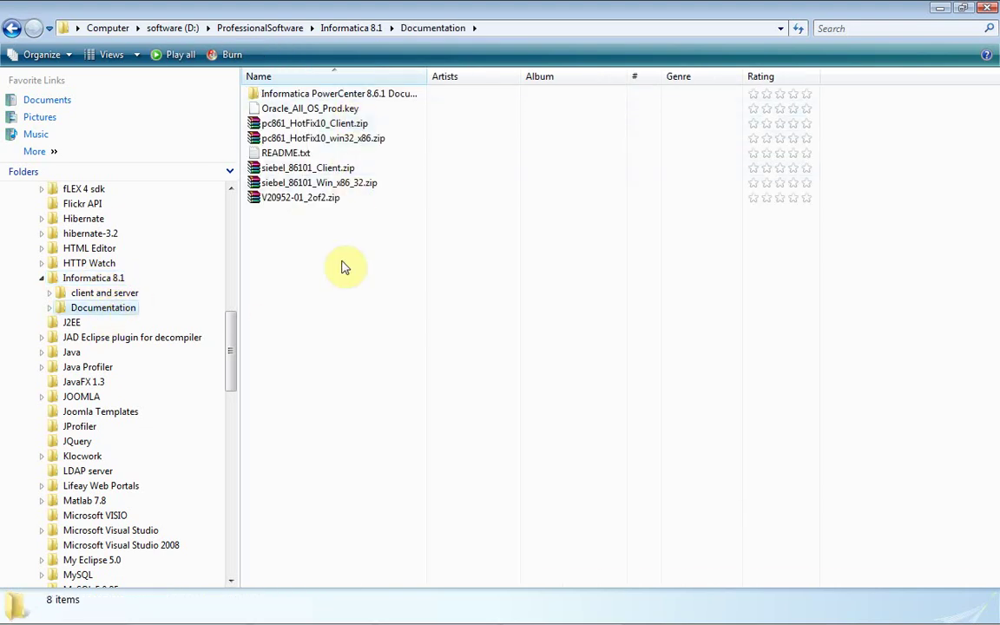
{"action": "left_click", "coordinate": [345, 109]}
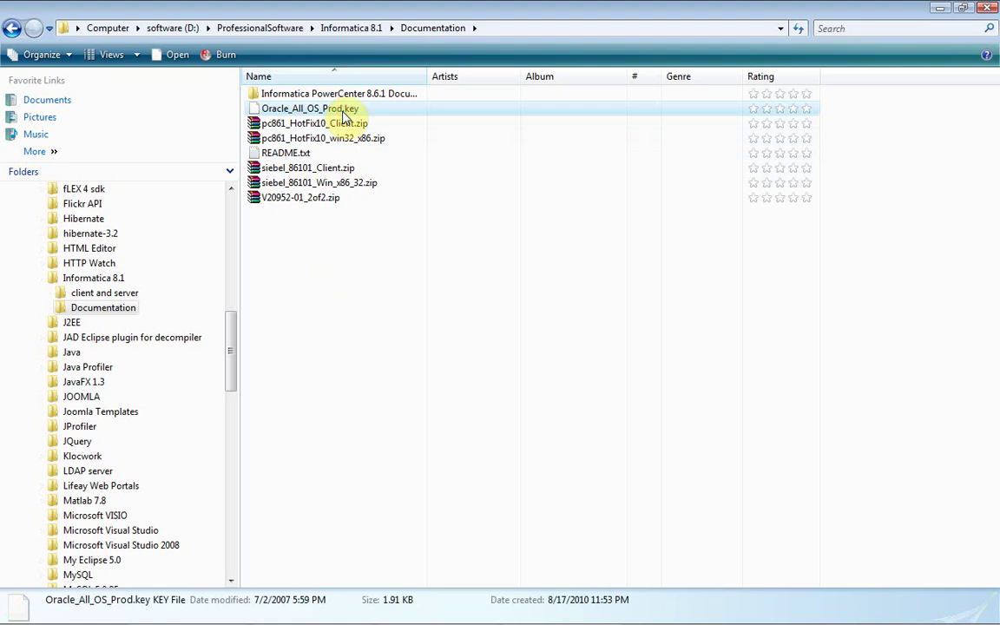
{"action": "left_click_drag", "start_coordinate": [426, 76], "coordinate": [487, 77]}
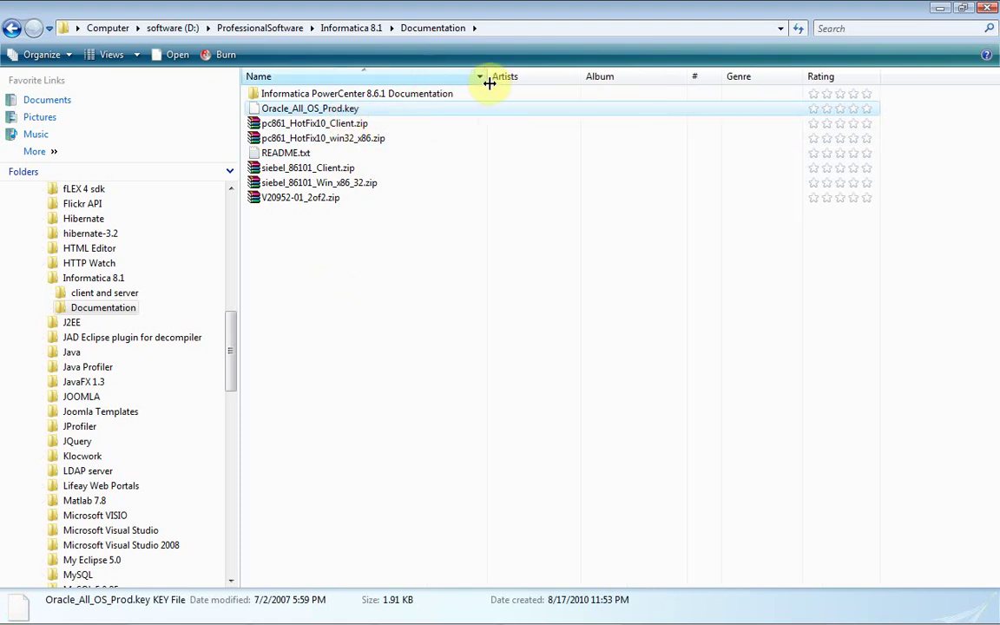
{"action": "left_click", "coordinate": [416, 289]}
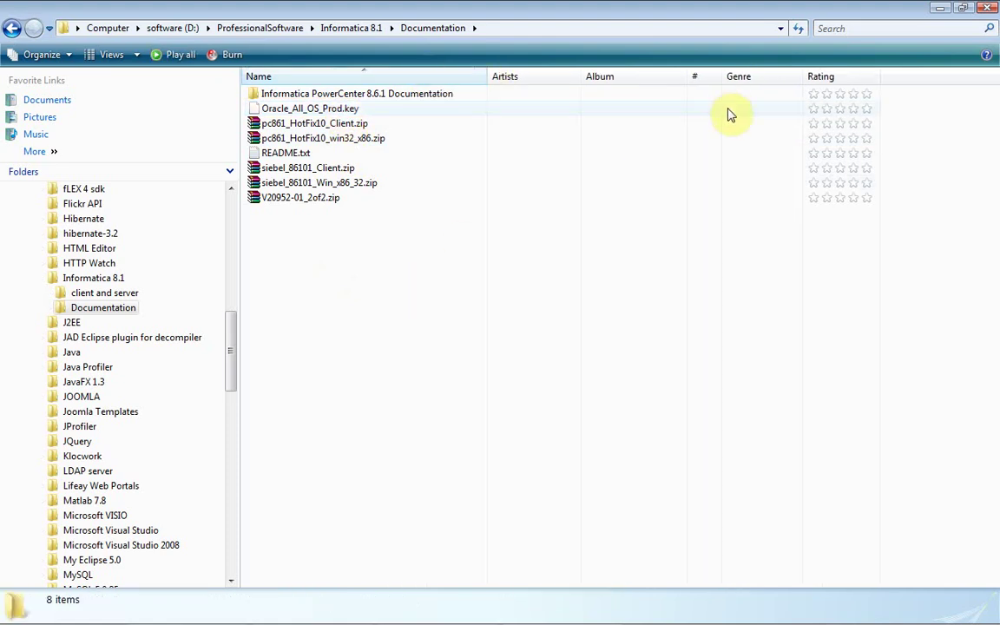
{"action": "left_click", "coordinate": [987, 10]}
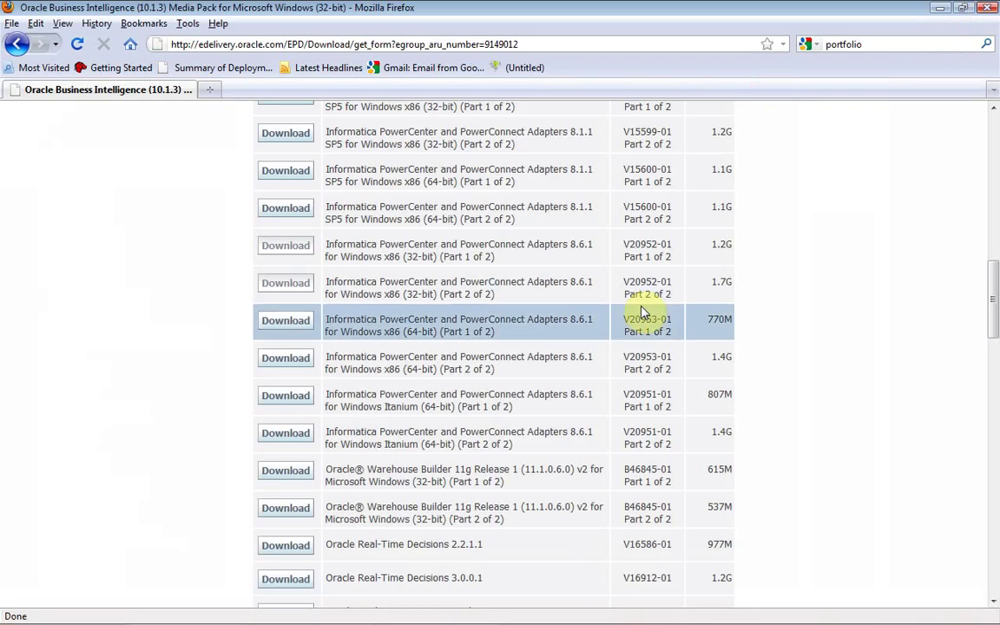